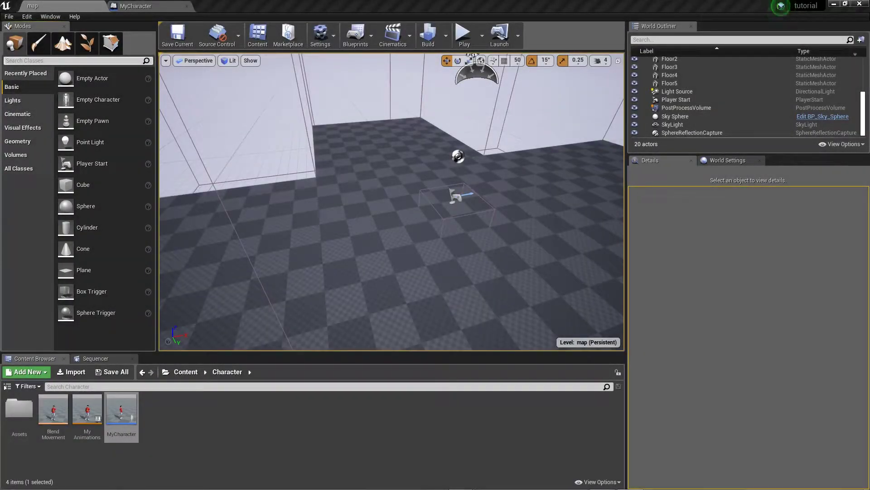
Test the inventory in the running game by swapping its two items, equipping Shirt Red and Black Hat, and closing it
right_drag(392, 201, 411, 186)
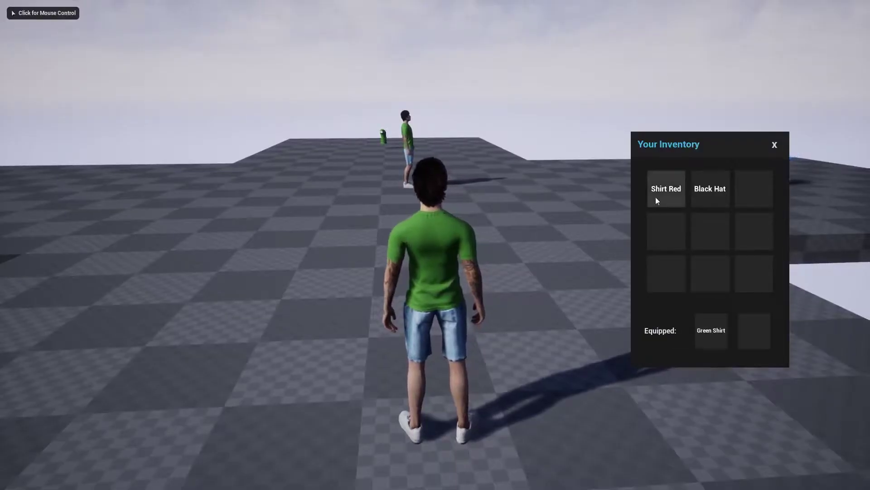
click(656, 196)
click(695, 191)
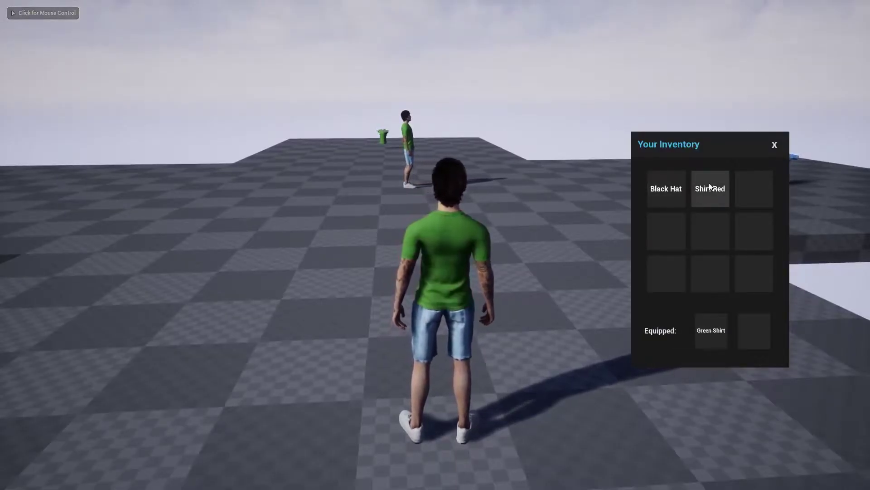
click(674, 192)
click(669, 198)
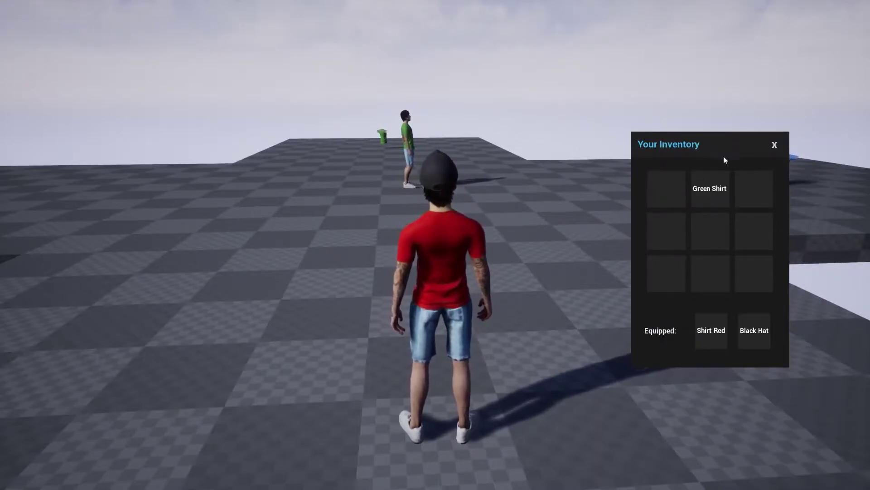
click(775, 146)
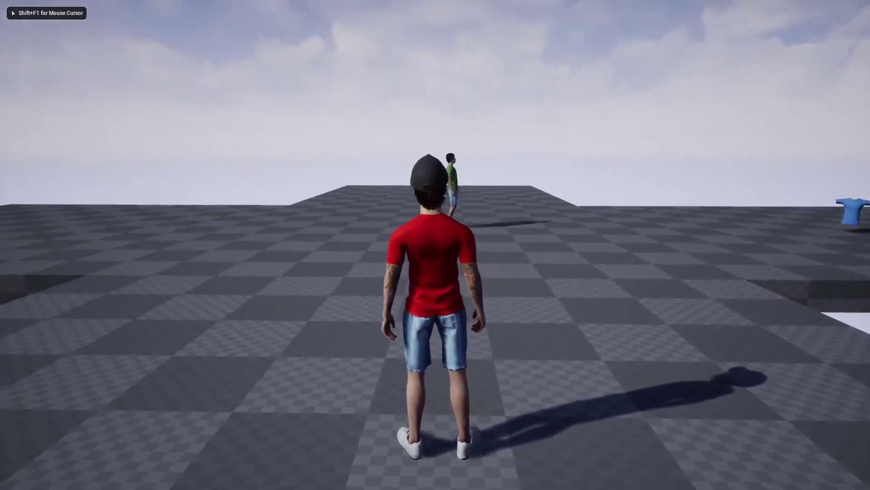
Walk the character in the second game preview client towards the other player to check the replicated outfit
key(alt+Tab)
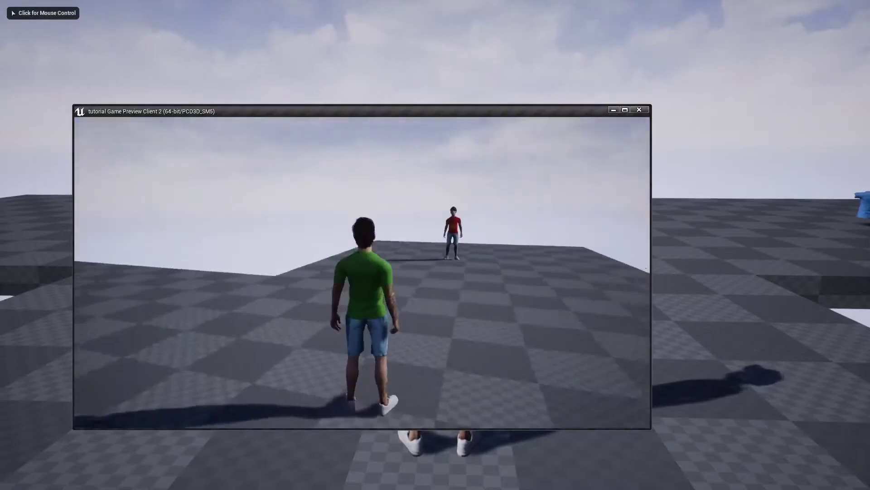
key(w)
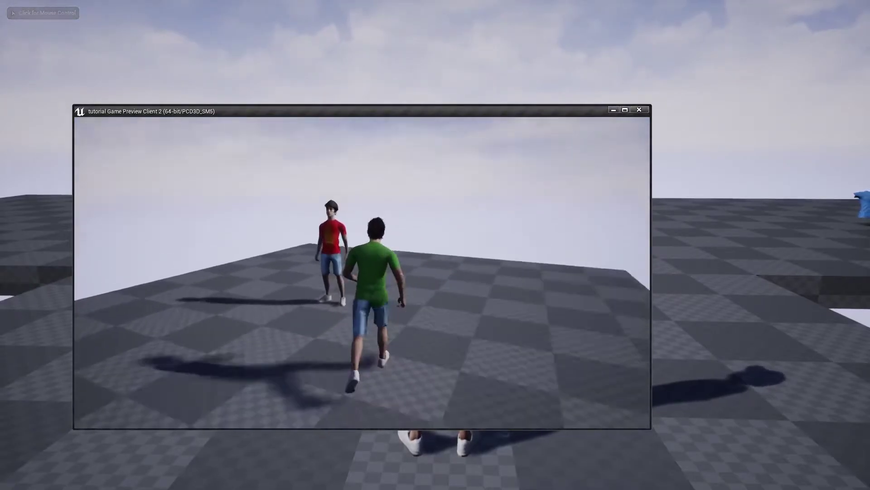
key(alt+Tab)
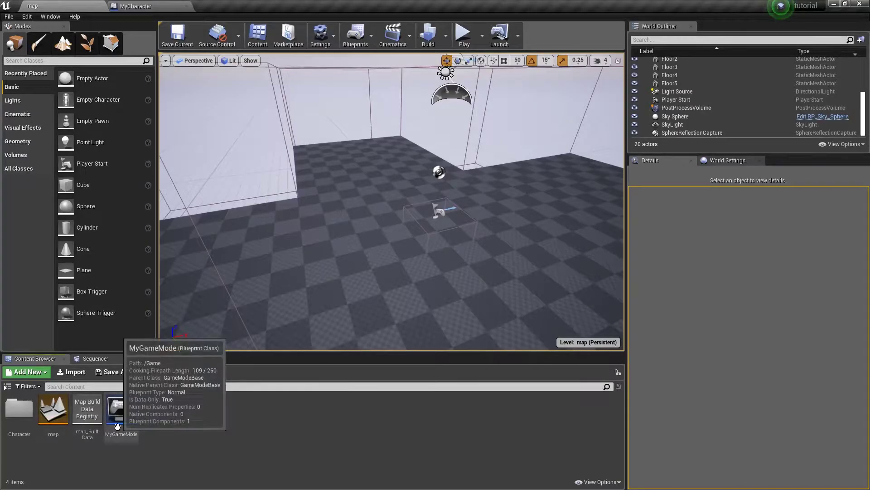
Open the MyAnimations and BlendMovement assets from the Character folder and browse its Assets folder
click(50, 414)
double_click(19, 409)
double_click(84, 413)
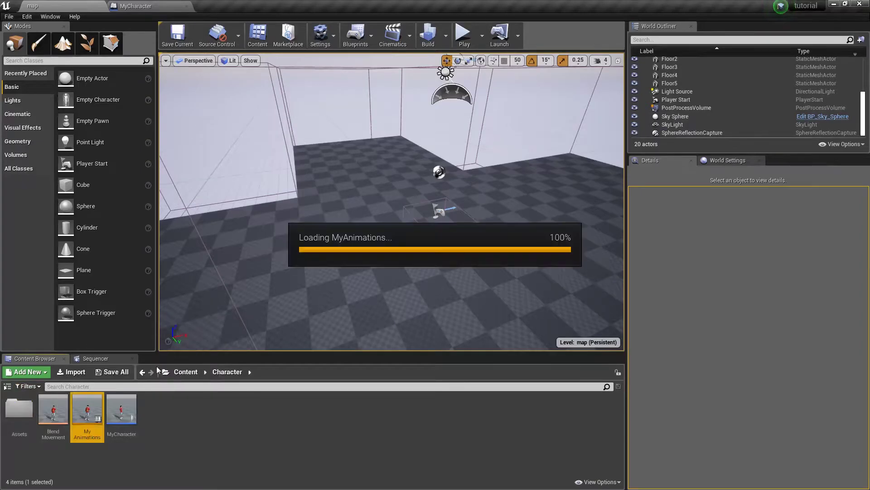
click(136, 6)
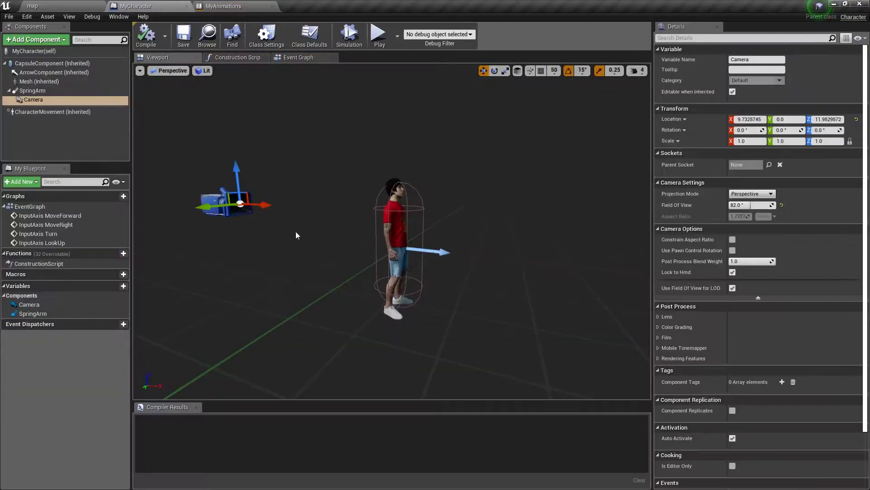
click(32, 6)
double_click(54, 411)
click(40, 6)
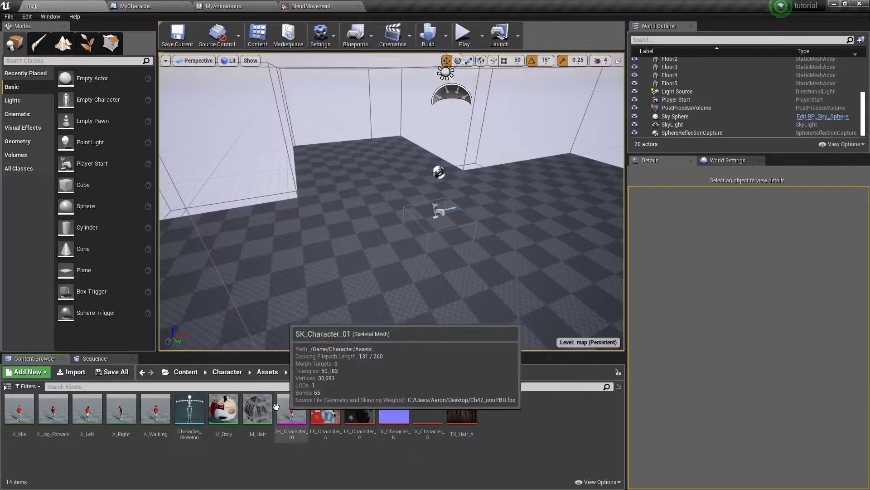
Review the MyCharacter blueprint's Mesh component settings and the mouse and movement input nodes in its event graph
click(136, 6)
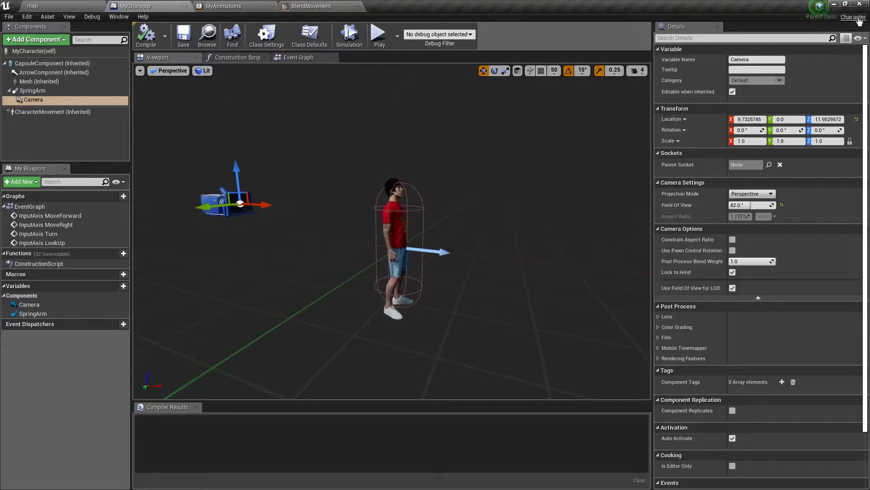
click(37, 90)
click(33, 82)
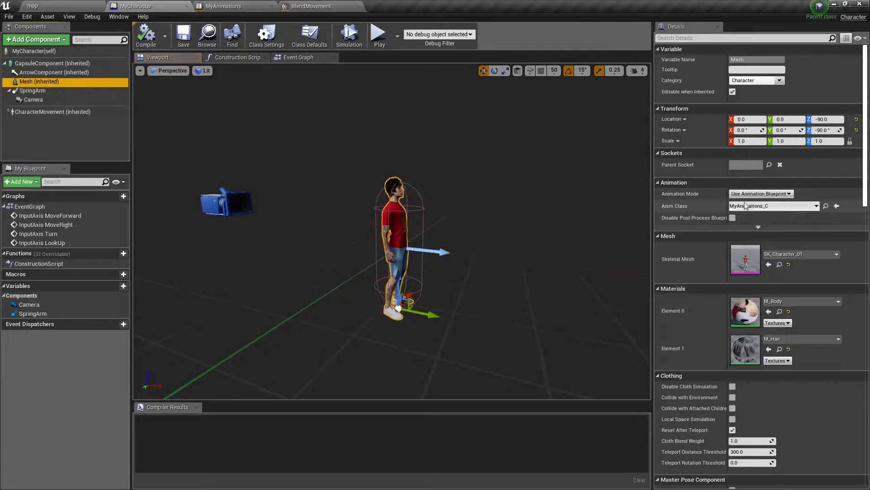
click(286, 56)
scroll(345, 140, up, 6)
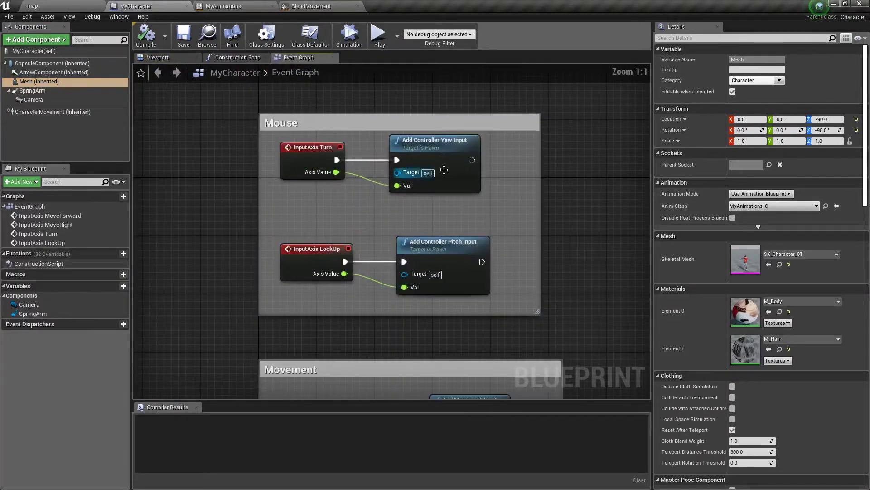
right_drag(398, 244, 362, 157)
scroll(368, 158, down, 1)
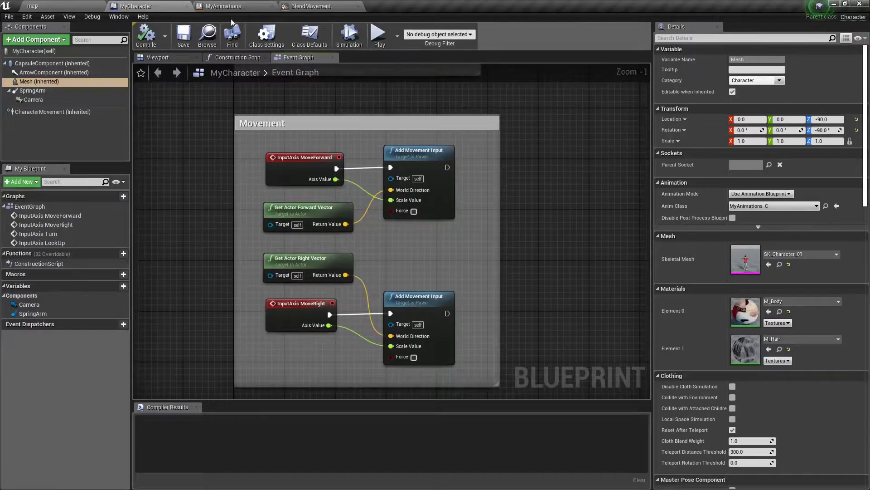
Review the event graph and the anim graph of the MyAnimations blueprint
click(224, 6)
scroll(361, 148, up, 2)
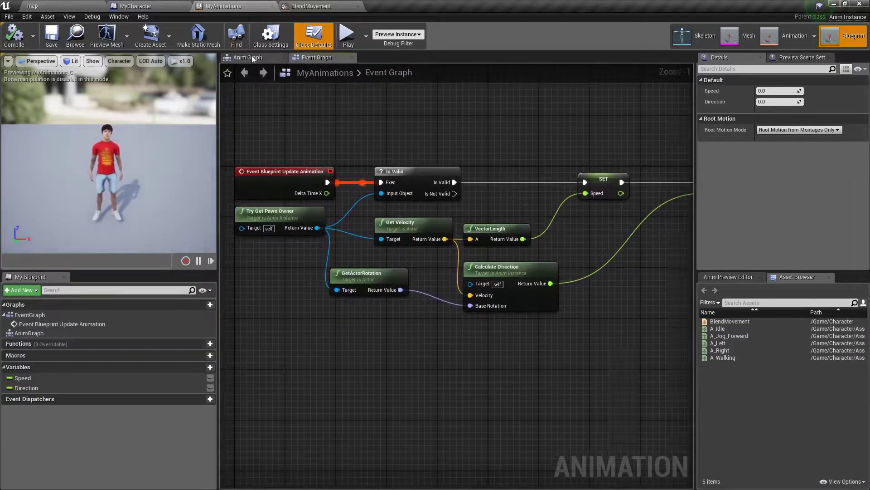
click(250, 57)
drag(439, 287, 404, 212)
click(404, 197)
Examine the BlendMovement blend space by moving its preview pin to zero speed and checking the Direction and Speed axis settings
click(325, 6)
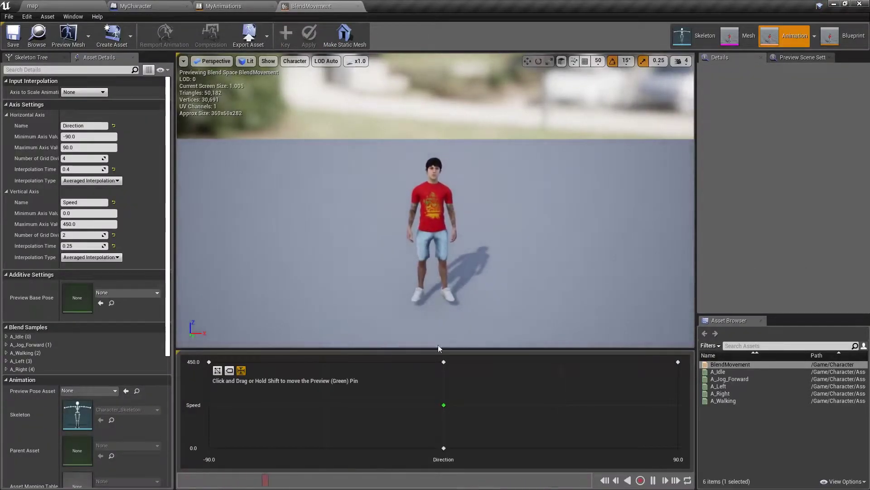
drag(443, 408, 456, 447)
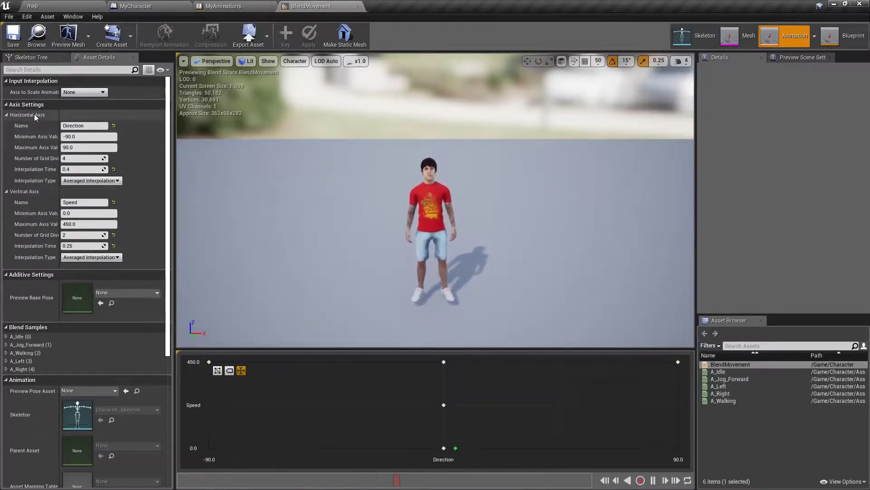
click(32, 189)
click(30, 191)
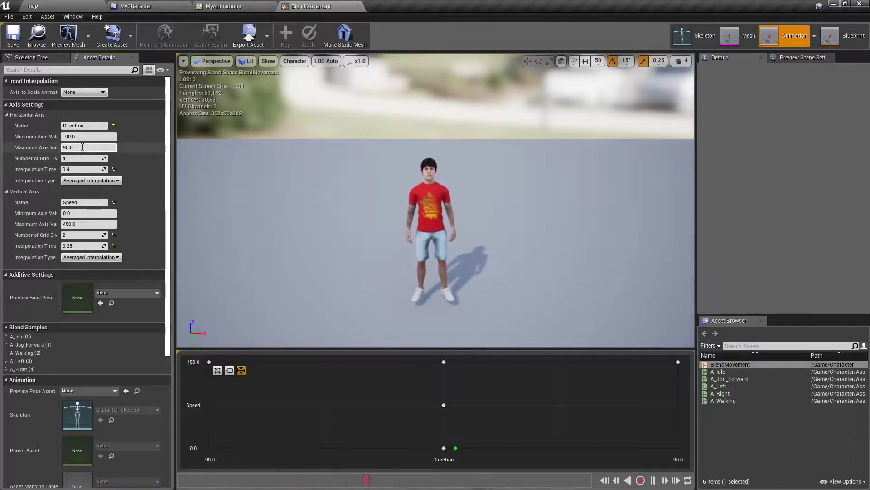
click(69, 136)
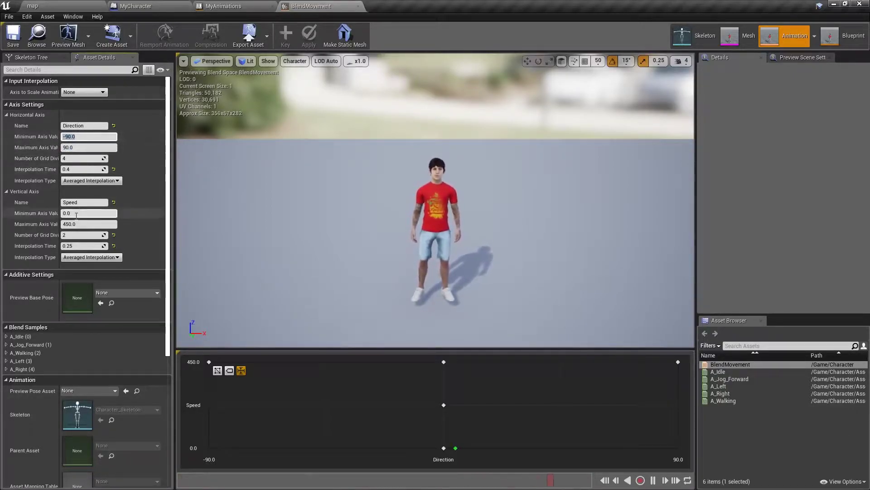
click(85, 224)
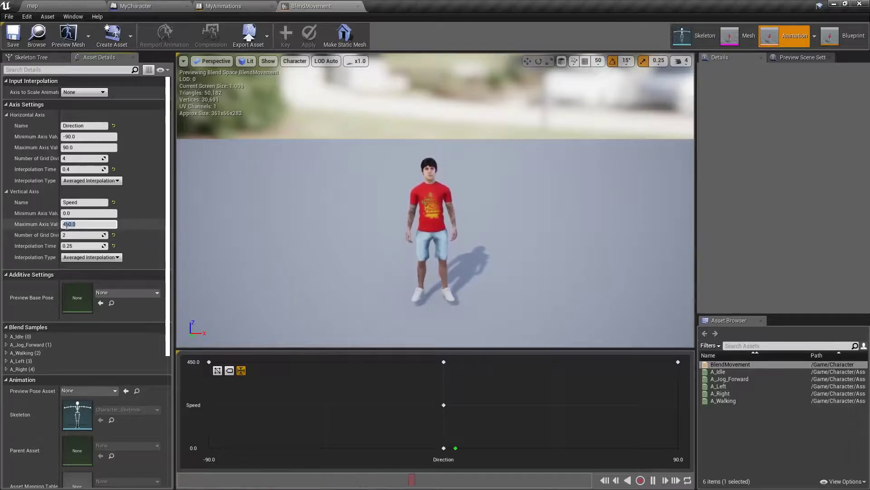
click(84, 233)
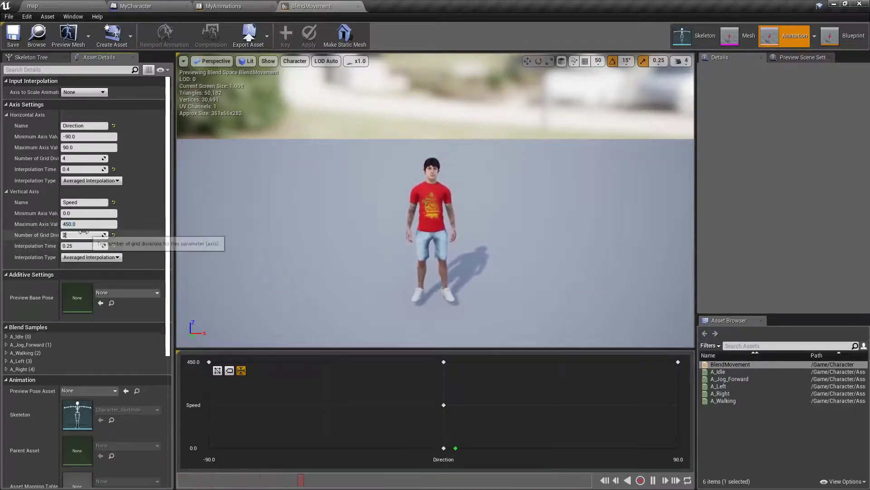
click(74, 245)
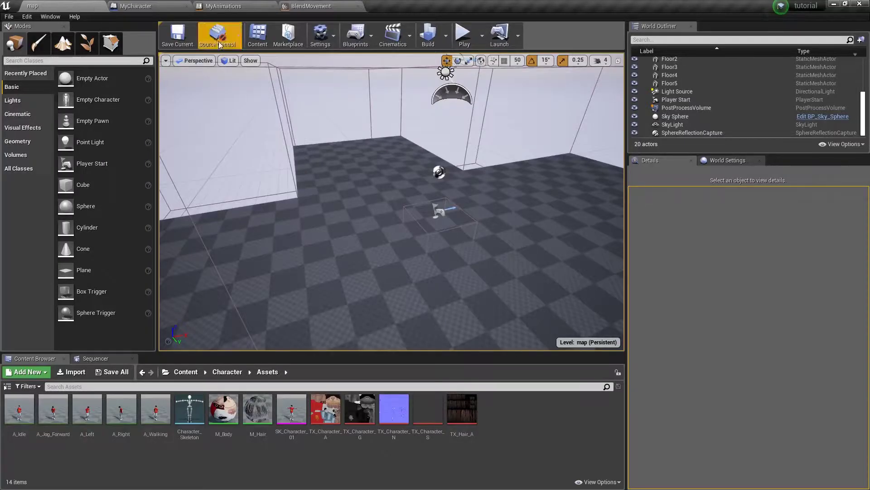
Play the map in the editor, walk the character around to check its movement animations, and stop the session
click(464, 36)
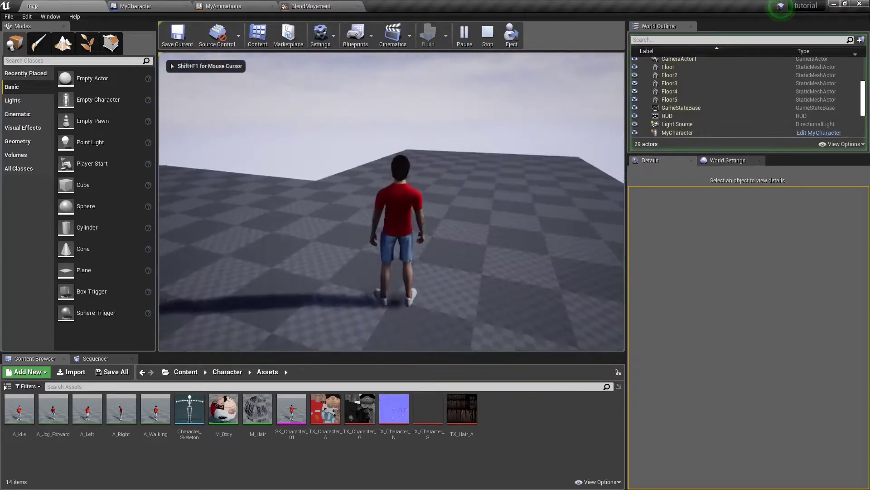
key(w)
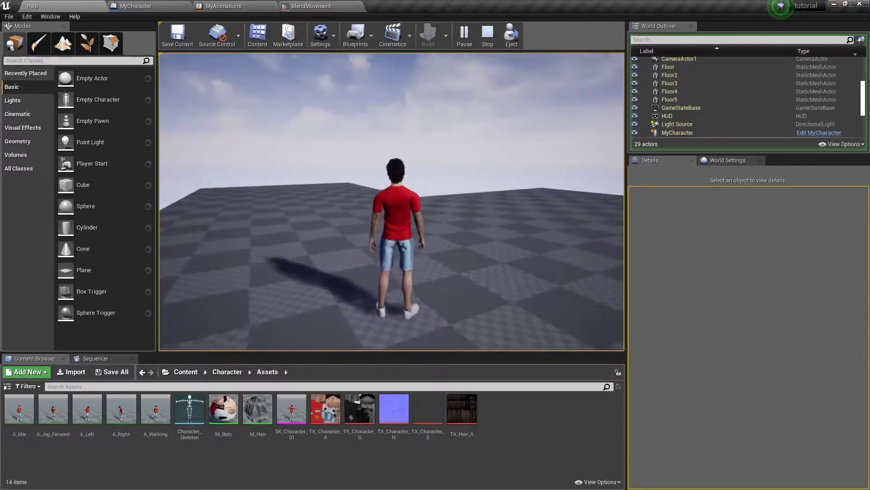
key(w)
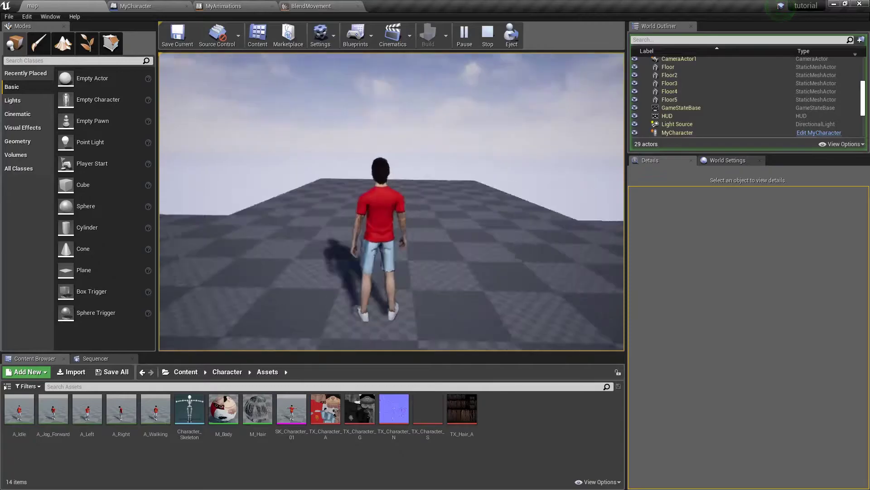
key(Escape)
Export the SK_Character_01 skeletal mesh from the Assets folder
click(291, 409)
right_click(291, 409)
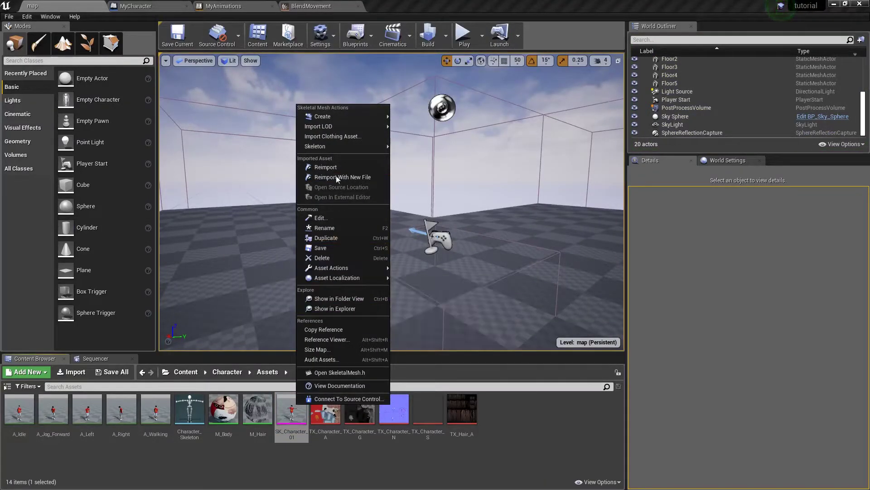
mouse_move(335, 269)
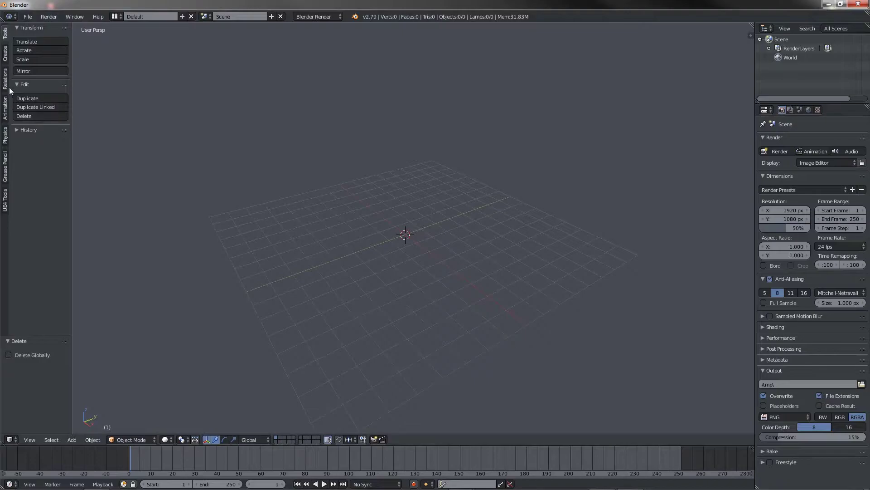
Switch to Blender, look over the user preferences window and close it
click(27, 17)
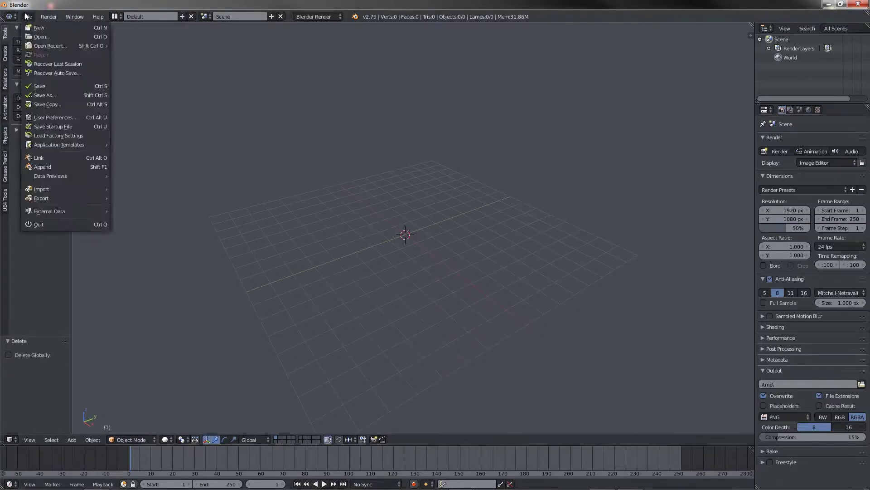
click(62, 117)
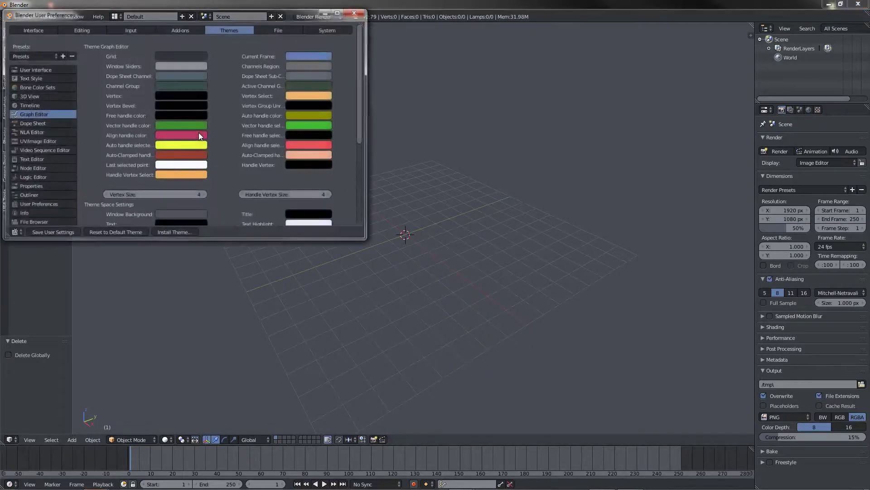
drag(163, 11, 295, 70)
drag(488, 289, 523, 355)
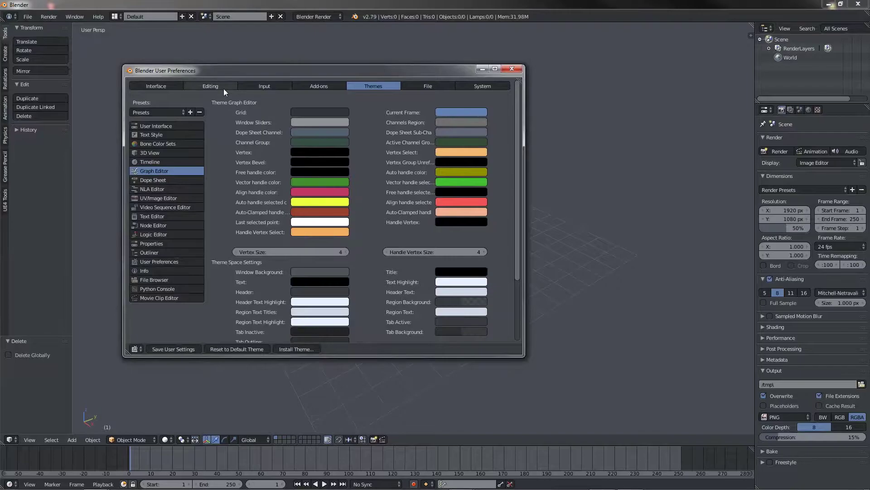
click(512, 72)
Set the empty scene to Unreal Engine scale using the scene tools of the UE4 Tools add-on
click(3, 199)
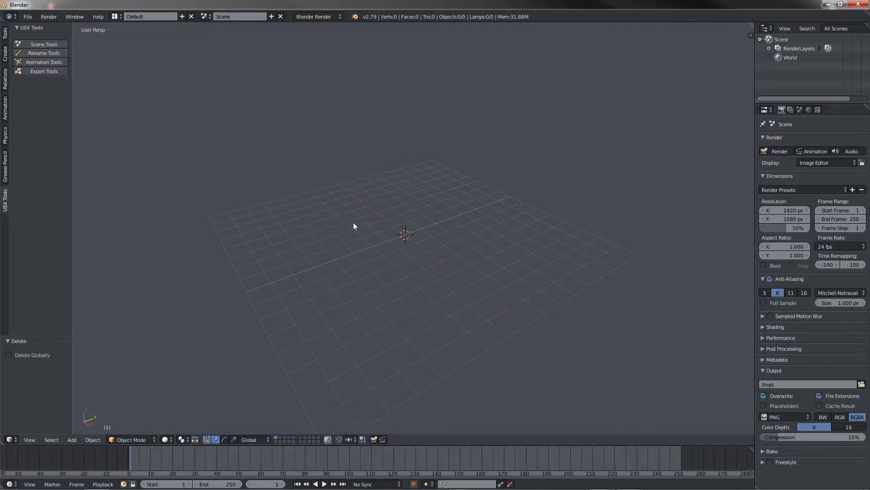
click(35, 44)
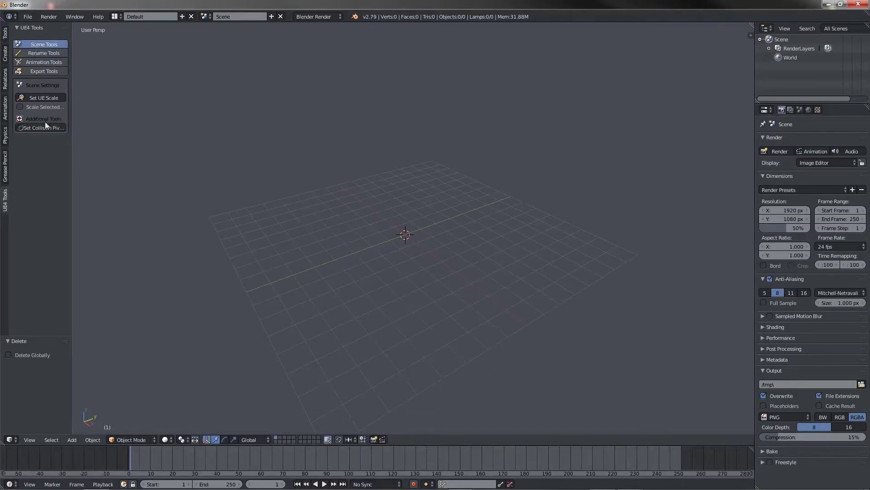
click(37, 98)
scroll(382, 211, down, 6)
click(3, 36)
Import the SK_Character_01 FBX character into the scene
click(27, 16)
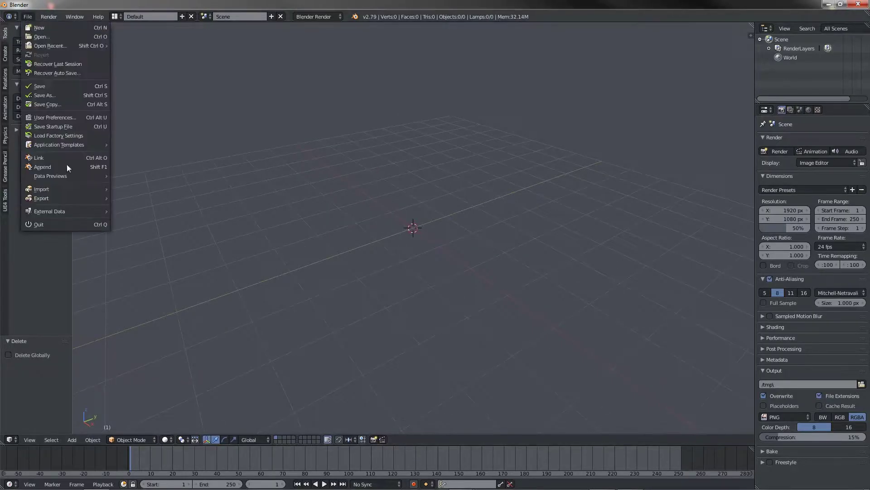
mouse_move(64, 188)
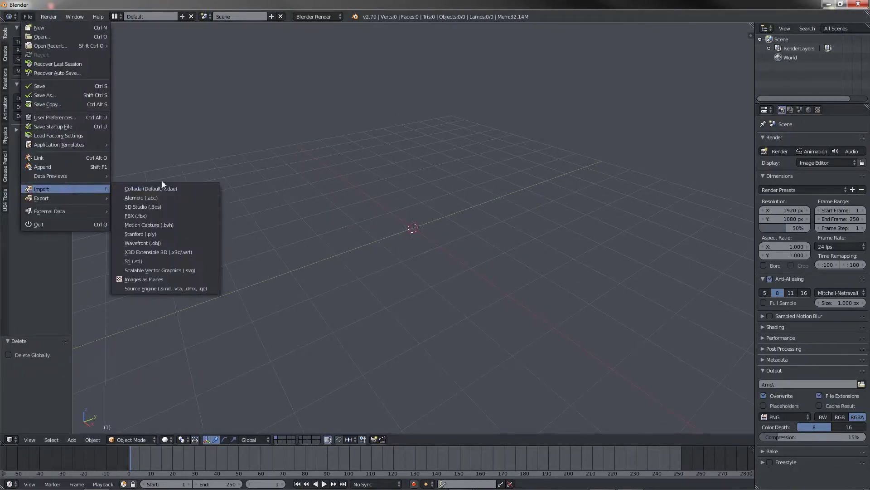
click(167, 216)
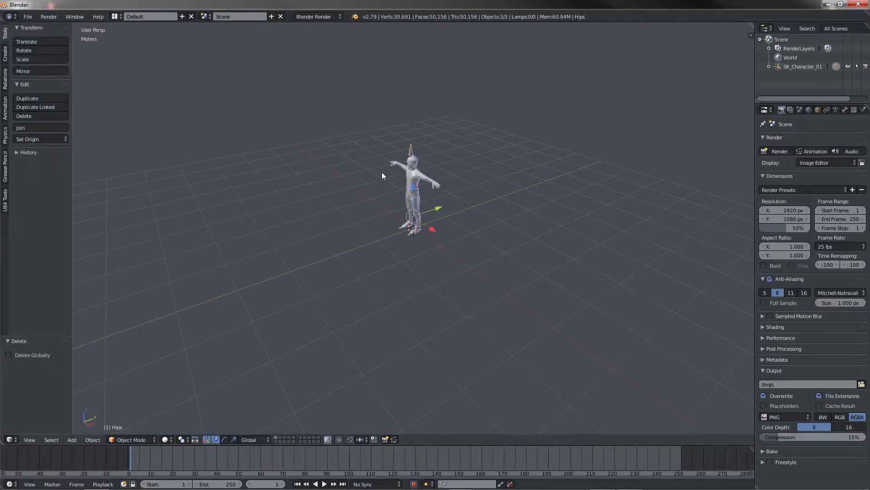
Select the character's body mesh and check its geometry in Edit Mode
middle_drag(381, 173, 436, 203)
scroll(422, 210, up, 4)
scroll(436, 203, up, 3)
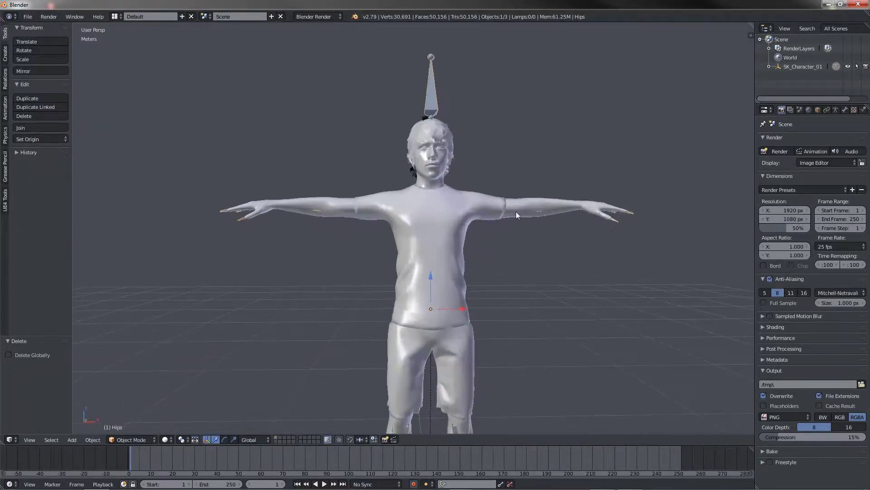
right_click(517, 212)
scroll(521, 213, down, 3)
scroll(425, 198, up, 4)
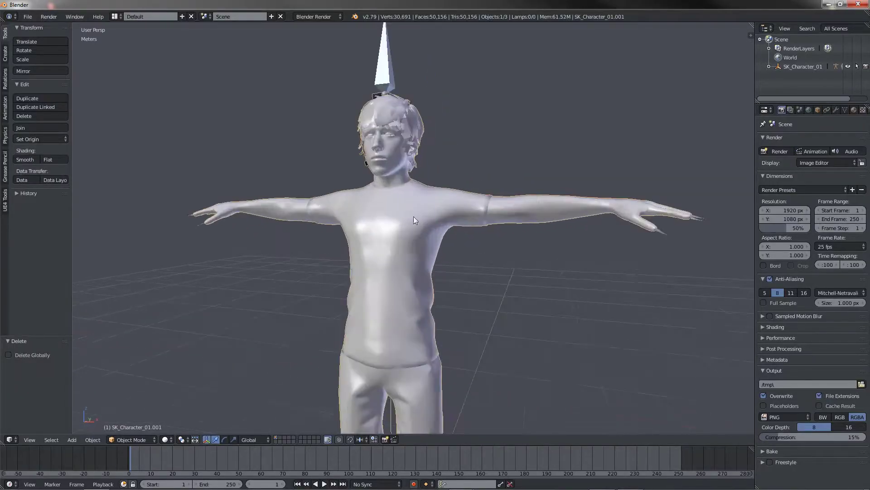
key(Tab)
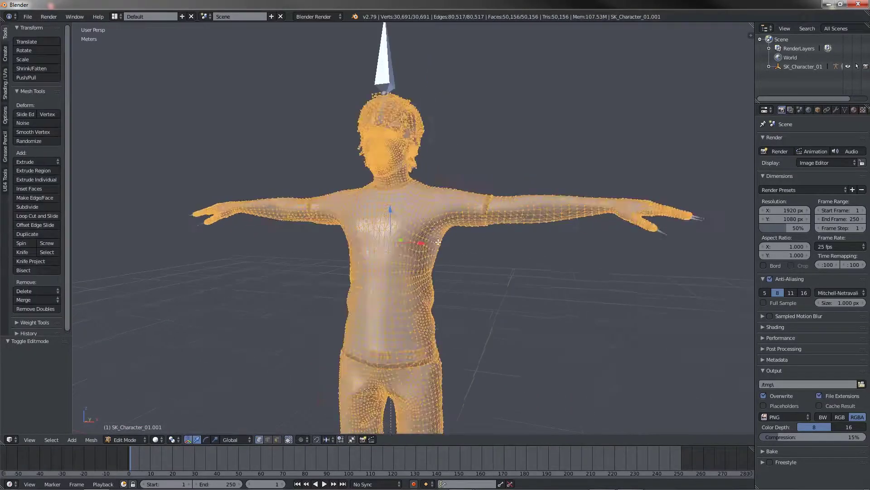
scroll(428, 238, up, 2)
key(Tab)
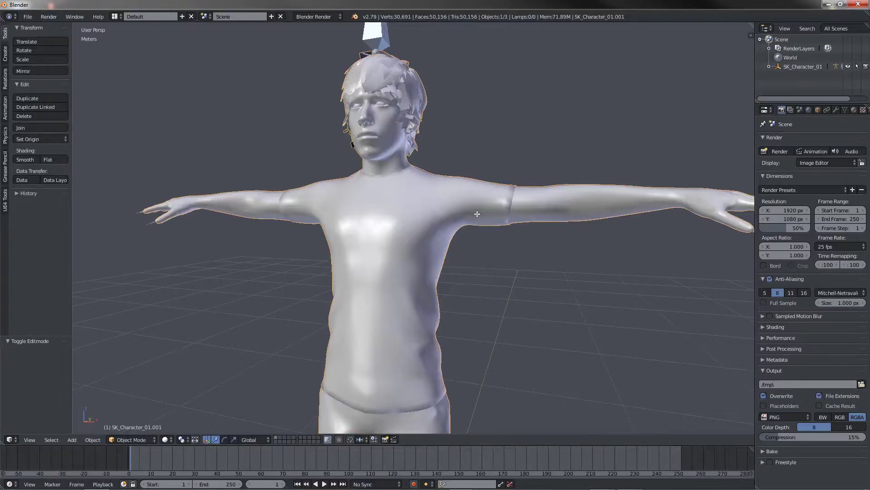
In Edit Mode with face selection, select all linked faces of the shirt, delimited by seams
key(Tab)
key(a)
key(l)
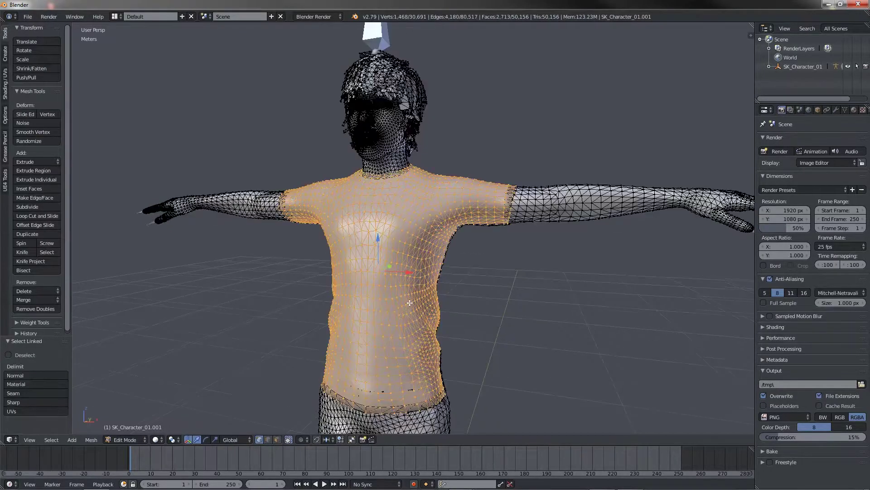
click(277, 439)
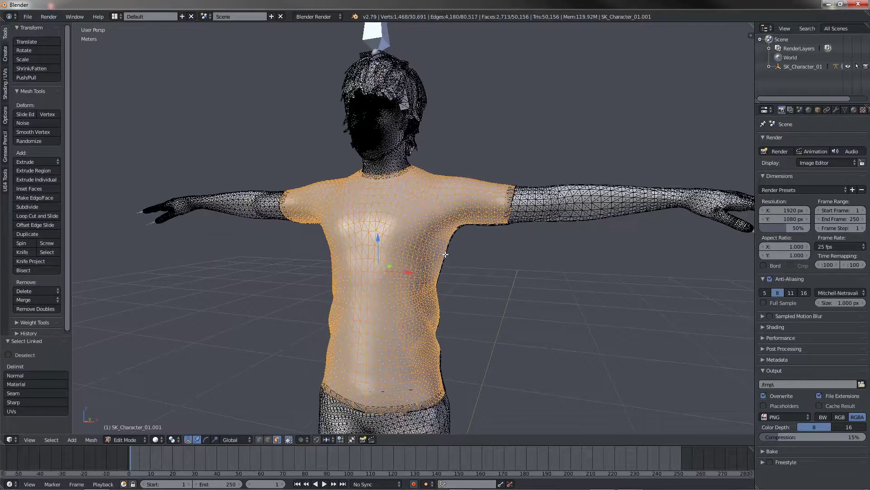
scroll(442, 255, up, 6)
key(l)
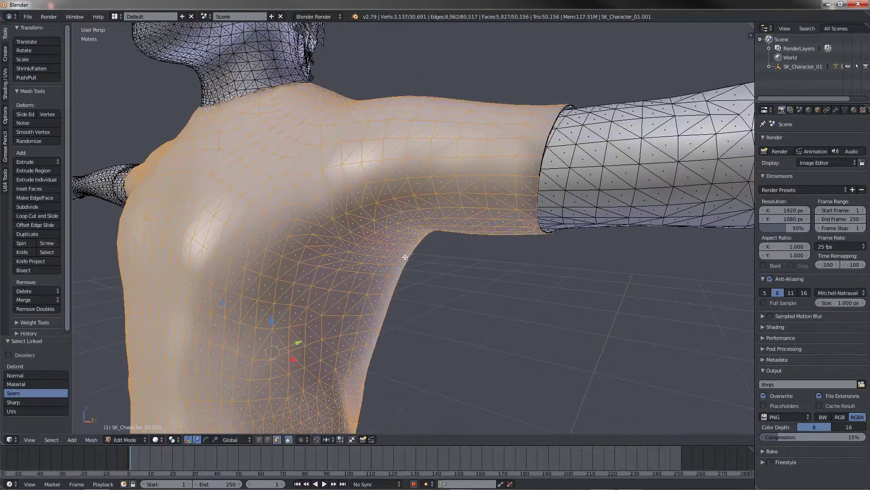
Try moving the selected shirt faces off the body to check the selection is complete, and cancel the move
middle_drag(404, 258, 316, 242)
scroll(307, 231, down, 3)
key(g)
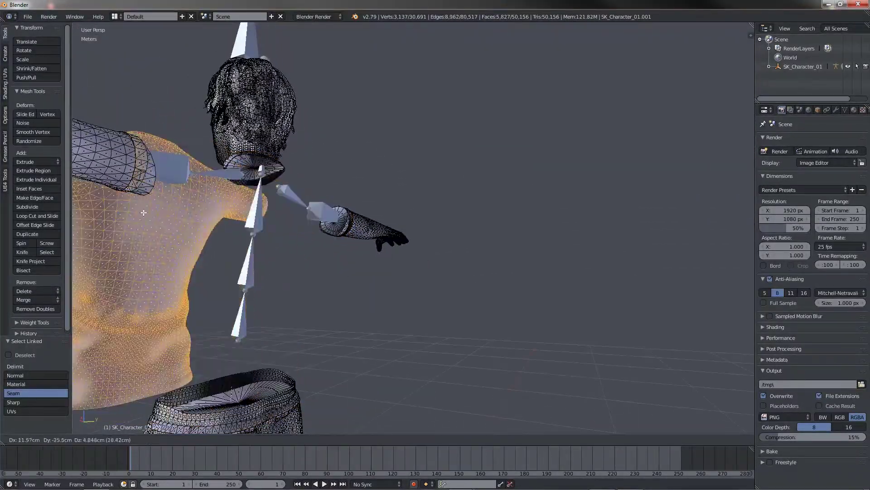
right_click(235, 260)
middle_drag(235, 261, 349, 269)
scroll(349, 268, up, 4)
scroll(349, 269, down, 8)
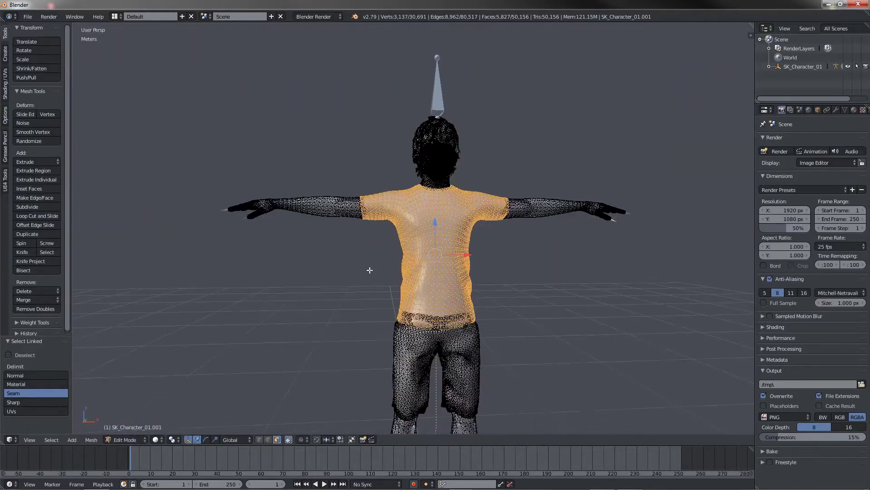
Separate the selected shirt faces into their own object and return to Object Mode
key(p)
click(386, 223)
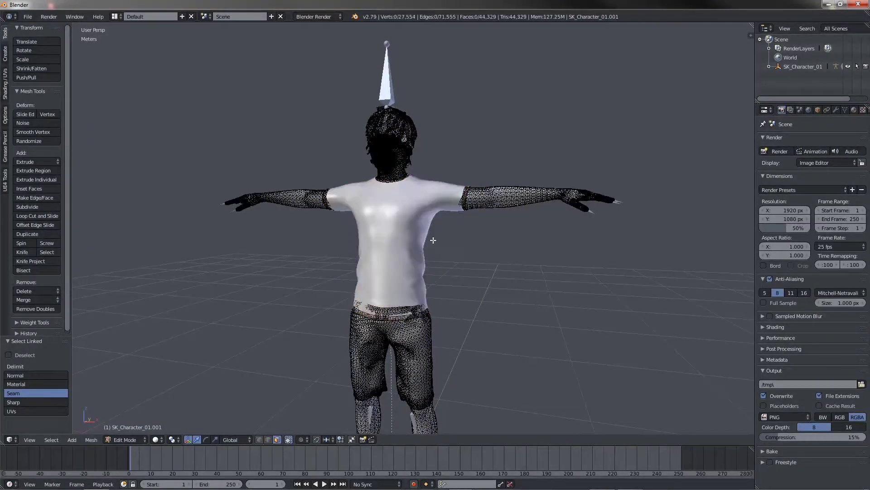
key(Tab)
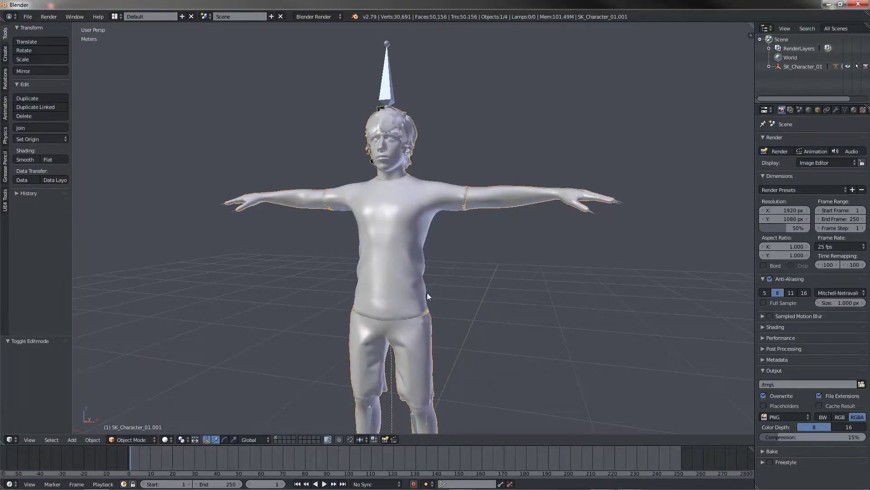
Test-move the body and the shirt in turn to check they are separate, cancelling each move
key(g)
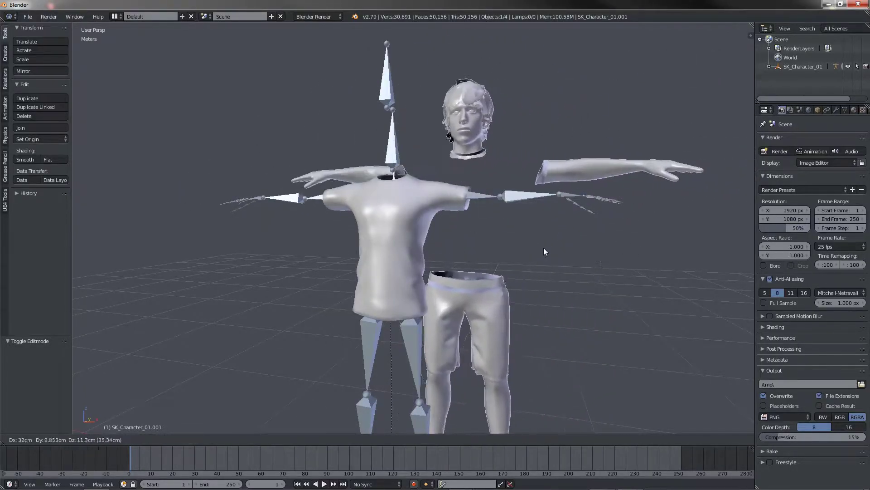
right_click(567, 245)
right_click(419, 225)
key(g)
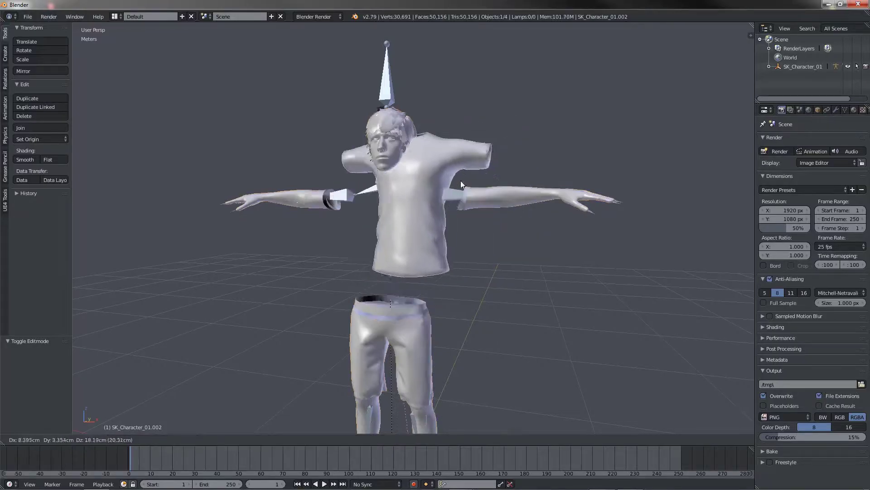
key(Escape)
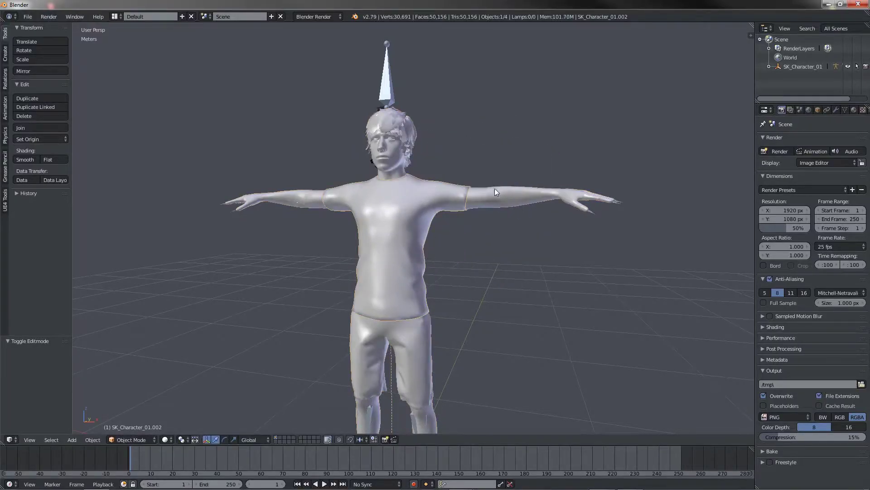
Export only the shirtless body and its armature as an FBX file named Character_No_Shirt
shift+right_click(395, 98)
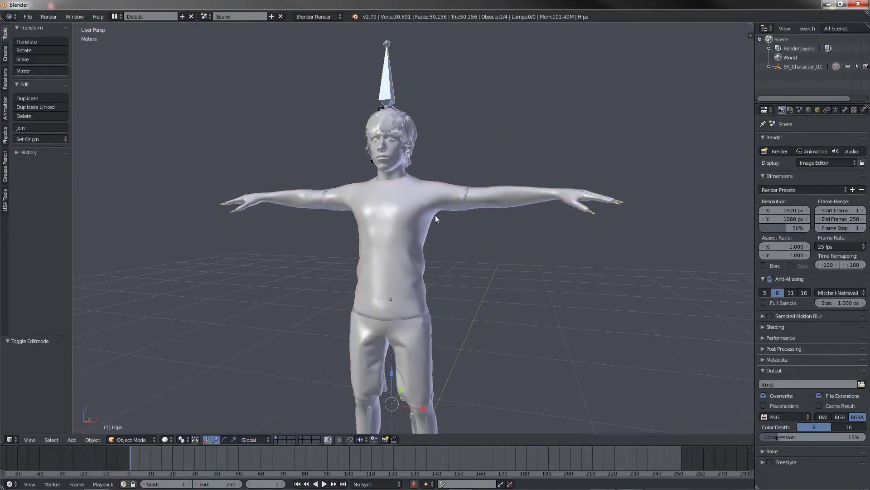
key(z)
key(z)
click(28, 17)
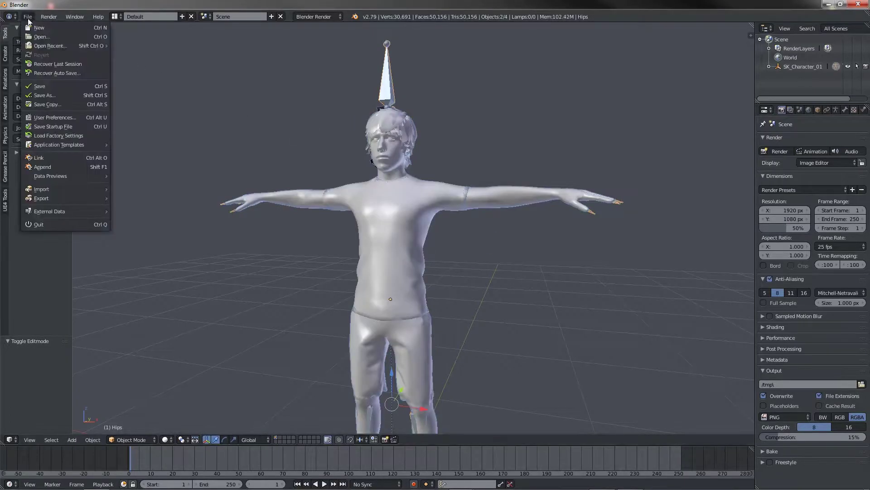
mouse_move(30, 198)
click(170, 226)
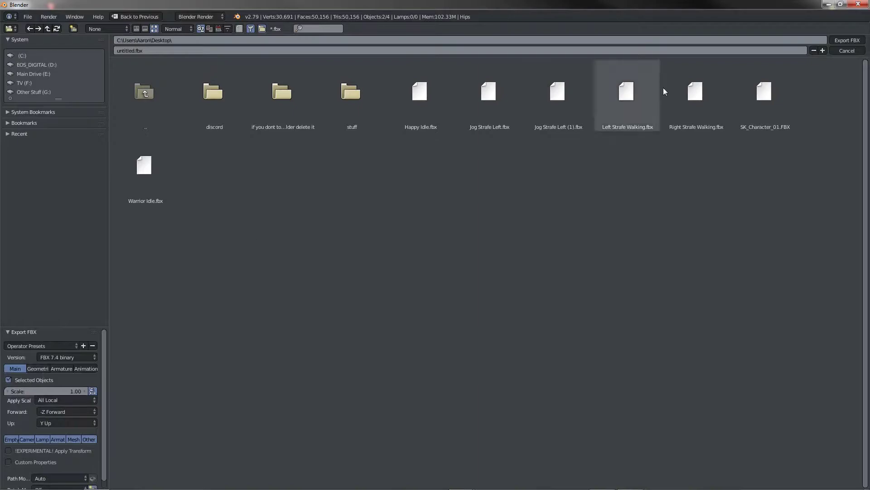
click(446, 50)
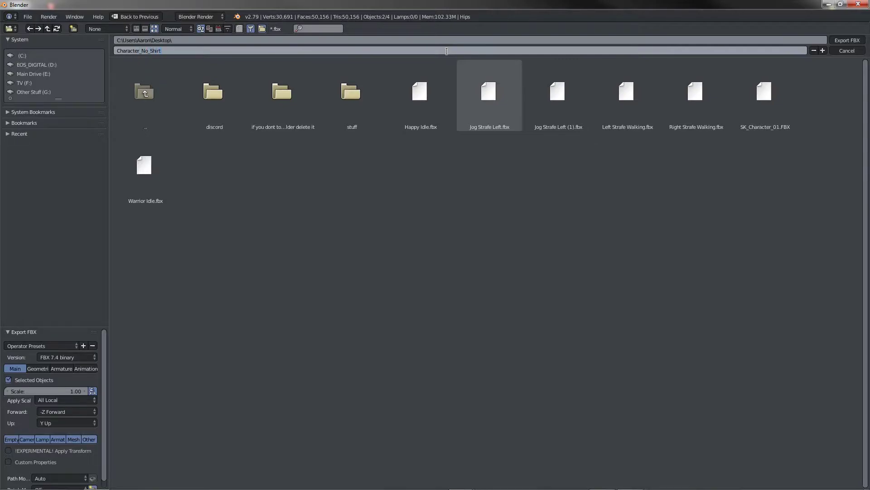
key(Return)
key(Return)
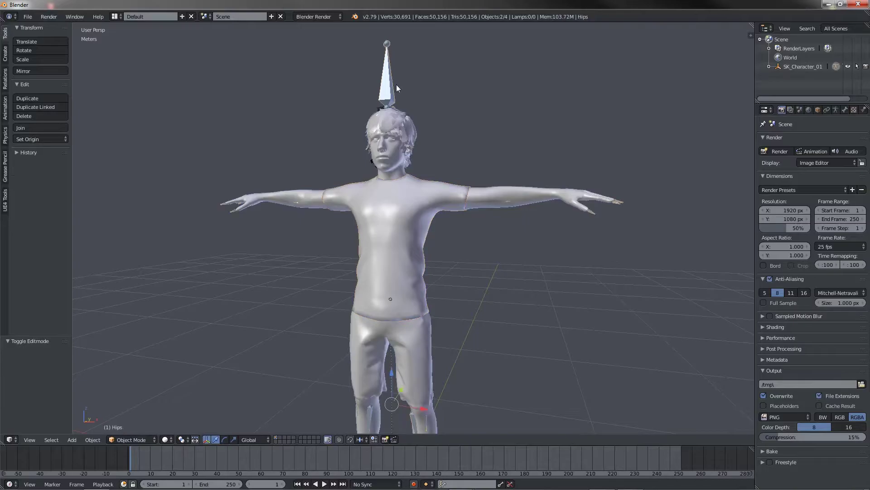
Export only the shirt and the armature as an FBX file named Shirt.fbx
click(28, 17)
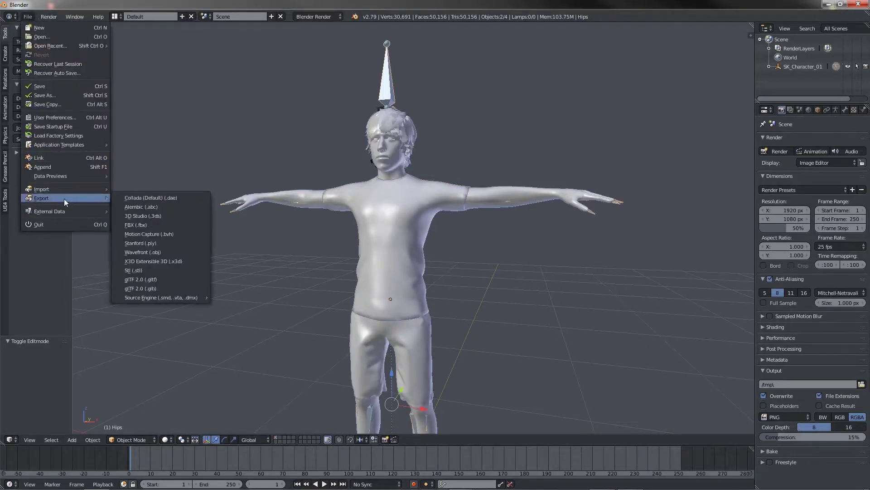
click(132, 224)
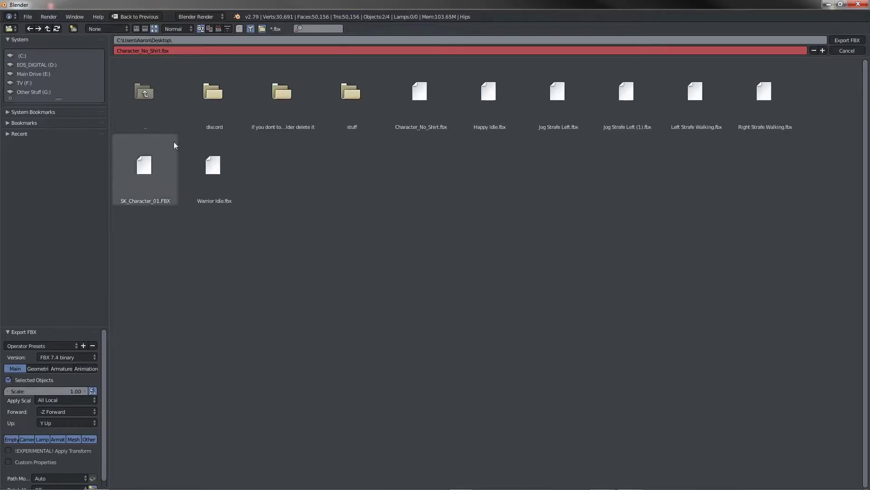
click(157, 49)
click(153, 49)
key(BackSpace)
key(BackSpace)
key(BackSpace)
key(BackSpace)
key(BackSpace)
key(BackSpace)
key(BackSpace)
key(BackSpace)
key(BackSpace)
key(BackSpace)
key(BackSpace)
key(BackSpace)
key(BackSpace)
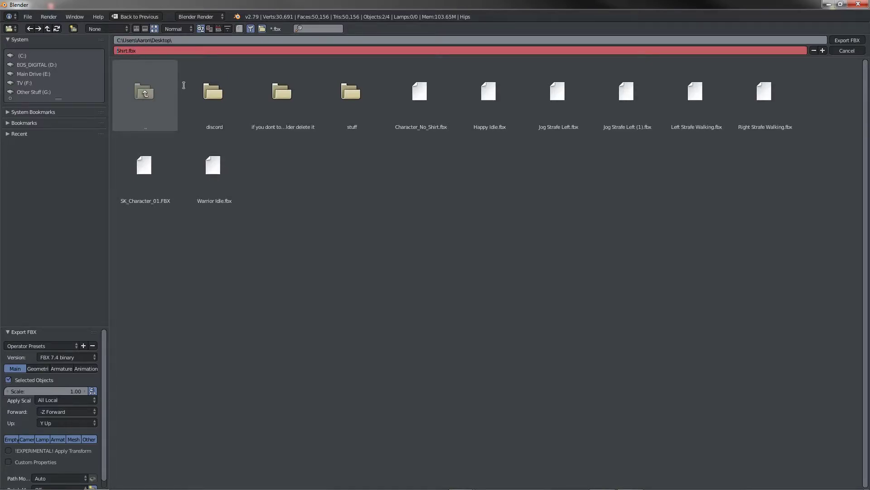
key(Return)
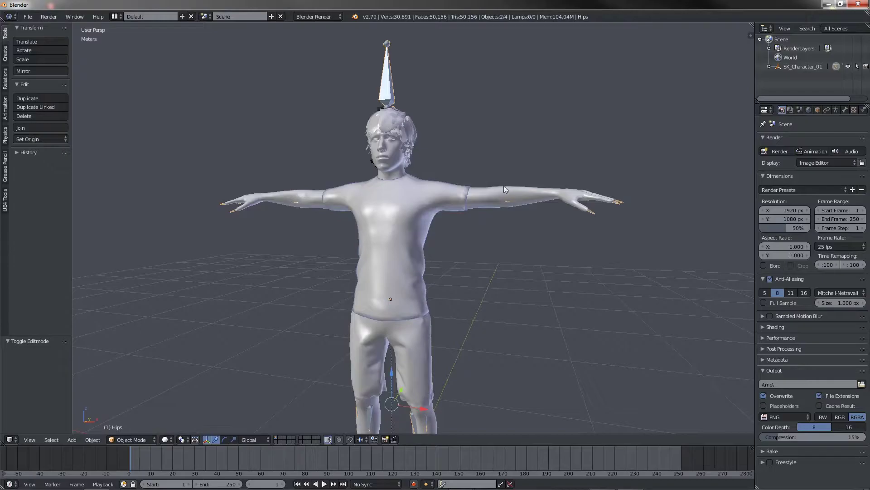
Switch to Unreal Engine and import Character_No_Shirt.fbx into the Assets folder using Character_Skeleton
click(829, 3)
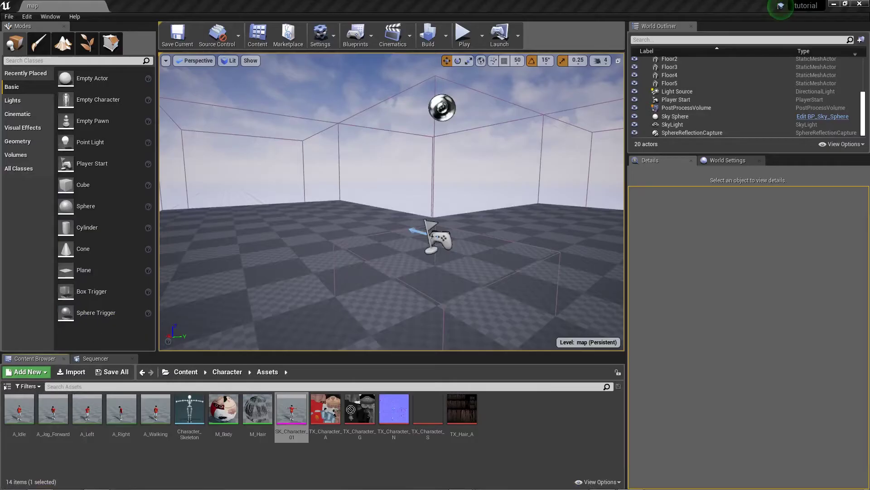
drag(368, 414, 251, 450)
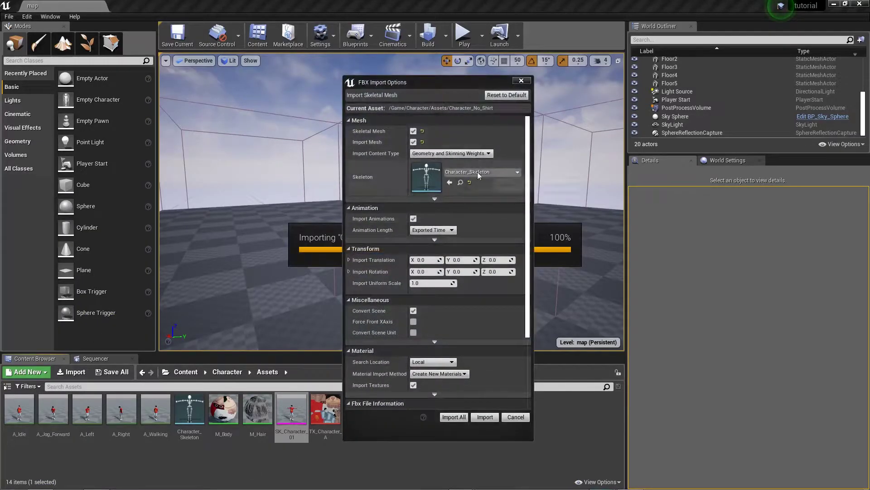
click(464, 417)
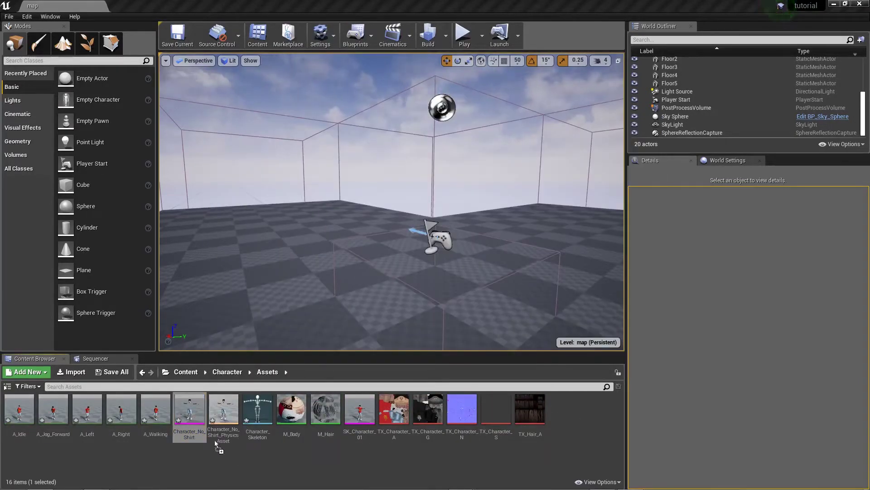
Import Shirt.fbx into the Assets folder on Character_Skeleton without creating a physics asset, and save all assets
drag(216, 442, 207, 463)
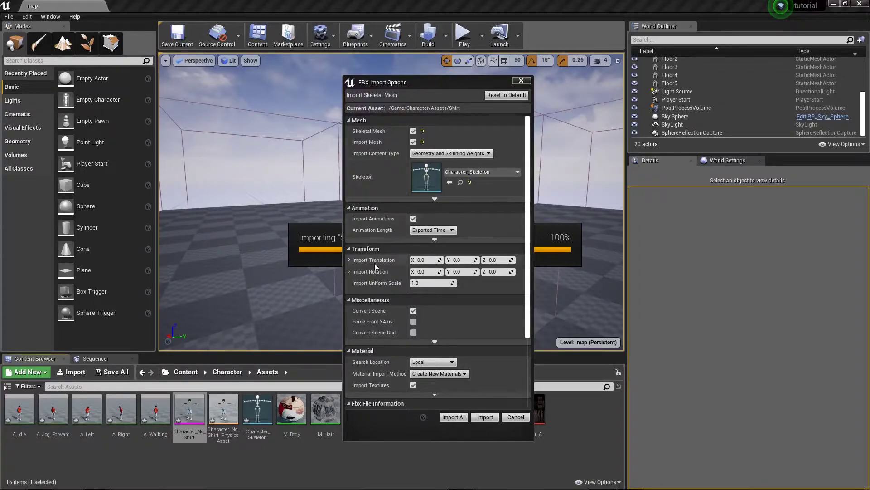
scroll(375, 378, down, 5)
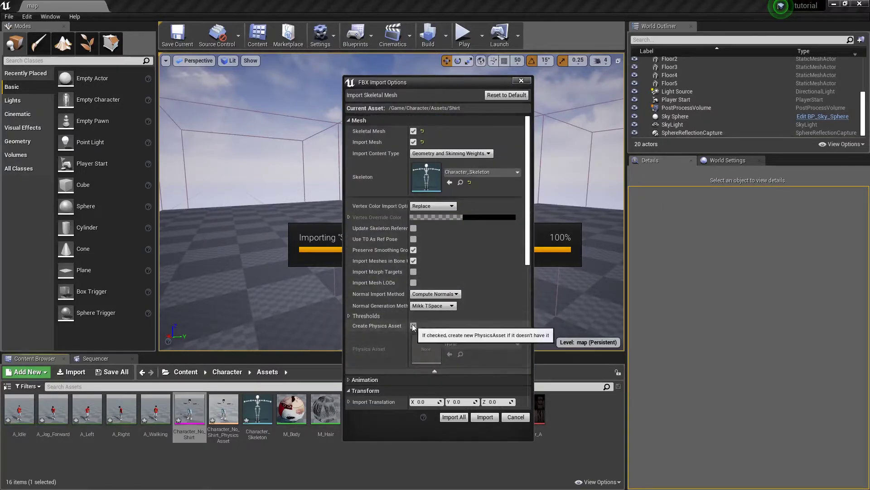
click(448, 417)
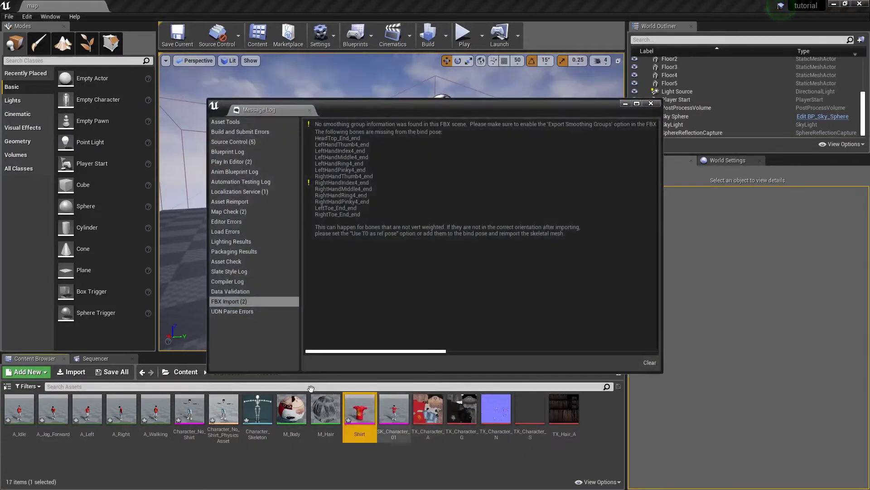
click(310, 110)
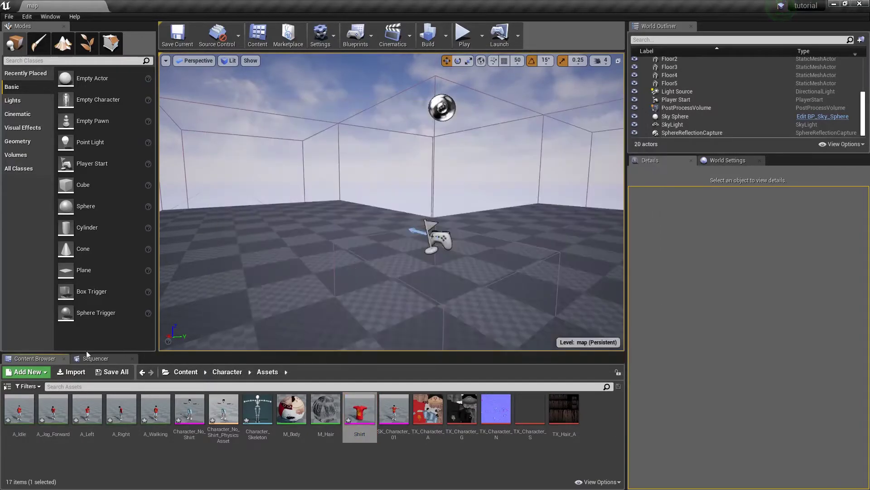
click(109, 372)
click(504, 333)
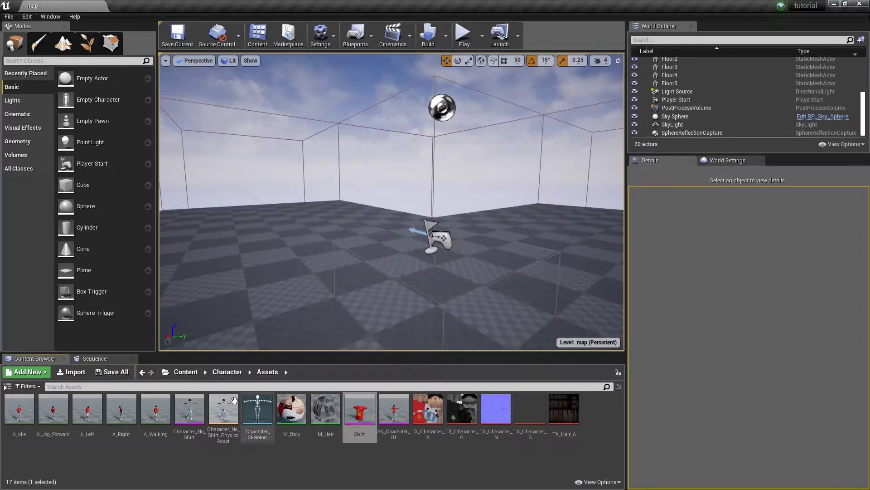
Force-delete the Character_No_Shirt_PhysicsAsset from the Assets folder
click(224, 410)
key(Delete)
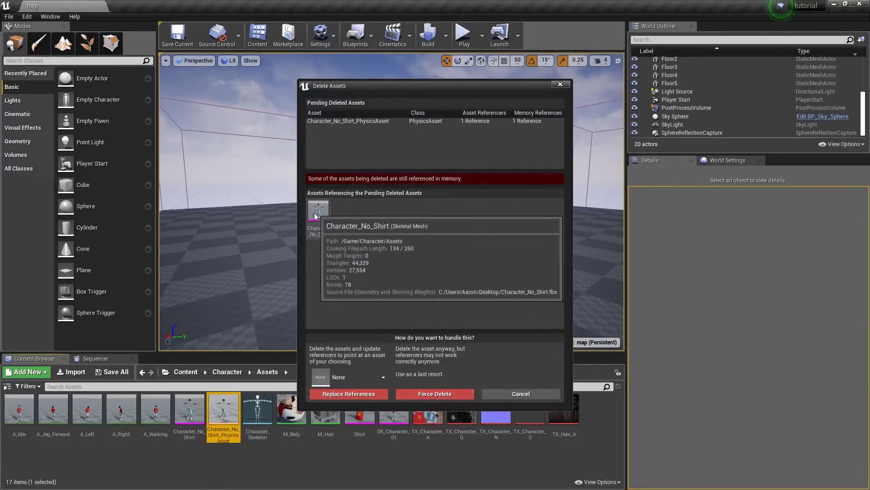
click(449, 394)
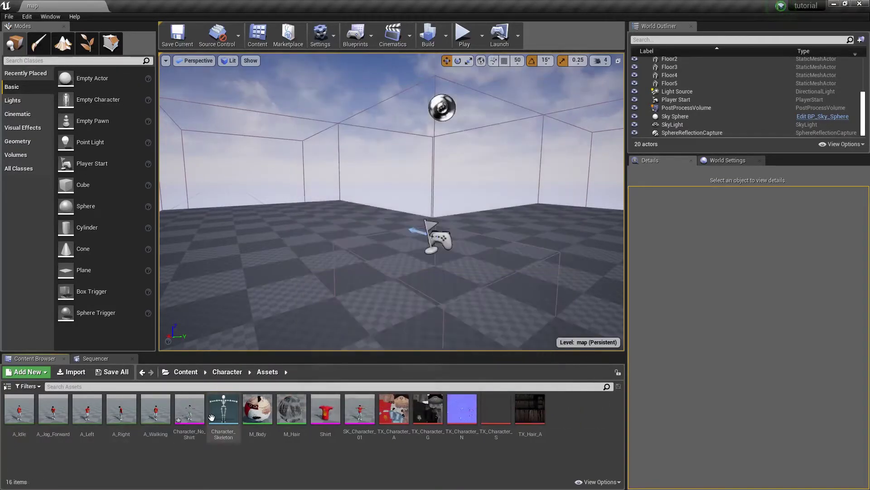
Open the MyCharacter blueprint from the Character folder, show its 3D preview and select the inherited Mesh component
click(227, 371)
double_click(121, 409)
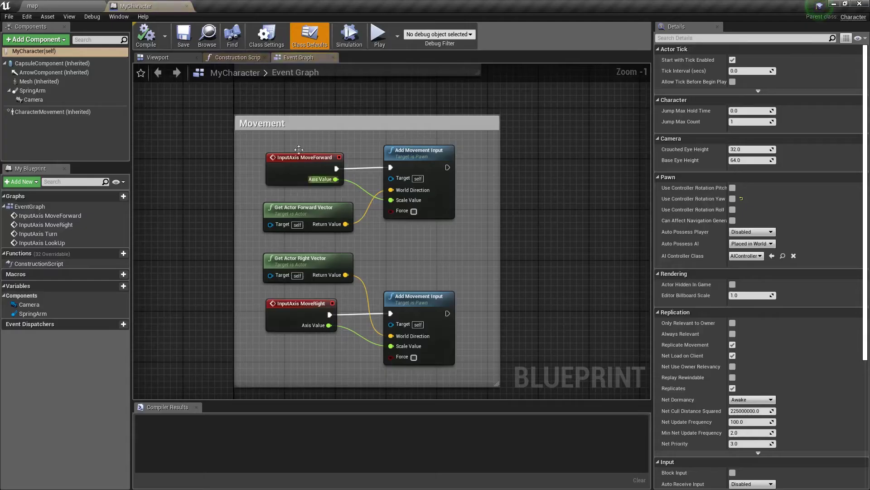
click(176, 58)
click(39, 81)
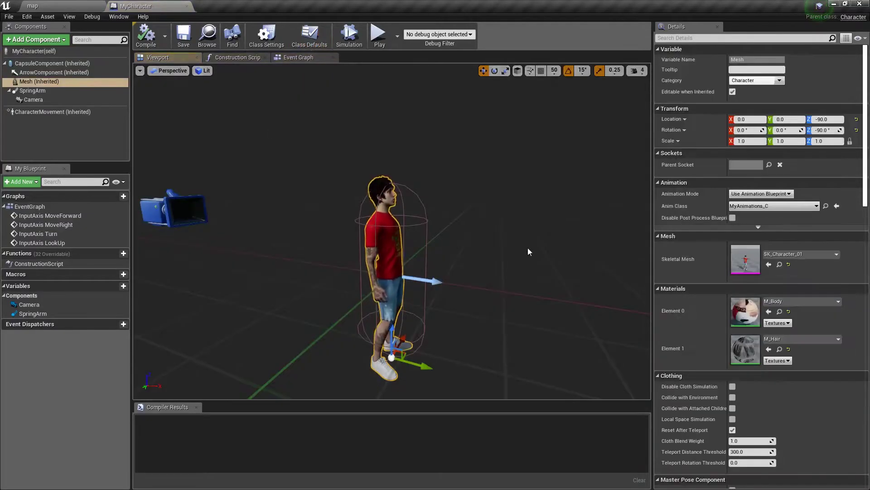
Assign Character_No_Shirt as the inherited Mesh component's skeletal mesh and save the MyCharacter blueprint
click(778, 255)
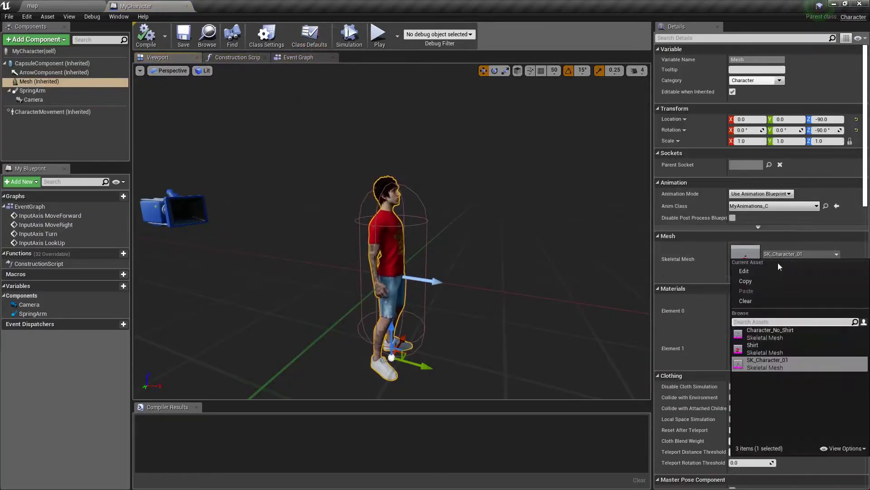
click(770, 334)
click(182, 34)
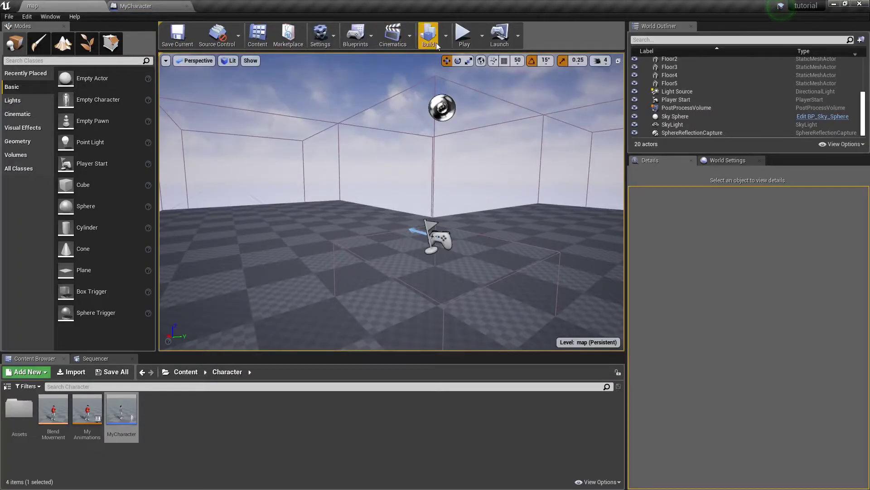
Play the map level and run the character around to check the shirtless mesh, ending the play session
click(463, 34)
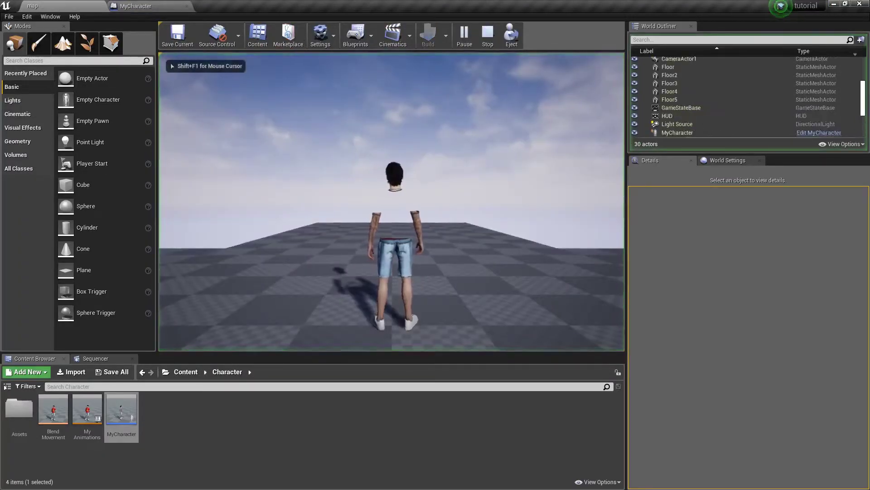
key(w)
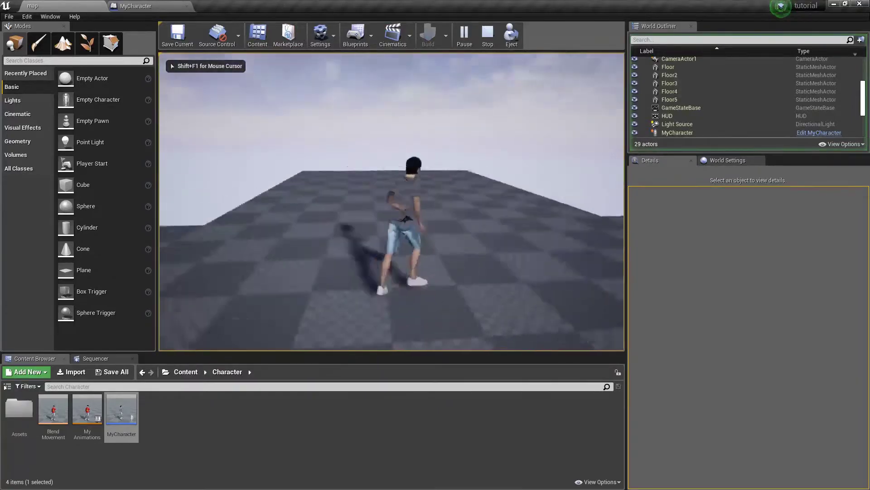
key(Escape)
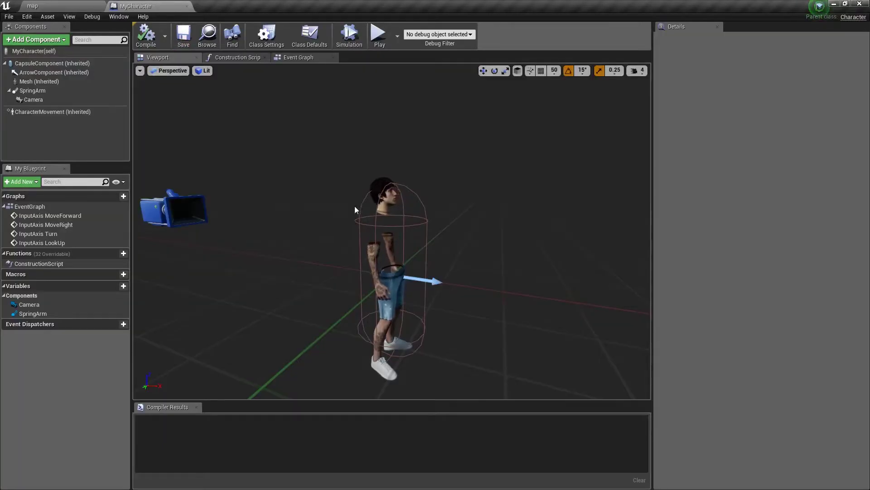
Duplicate the inherited Mesh component in the MyCharacter blueprint and assign Shirt as the duplicate's skeletal mesh
scroll(354, 208, up, 3)
click(363, 211)
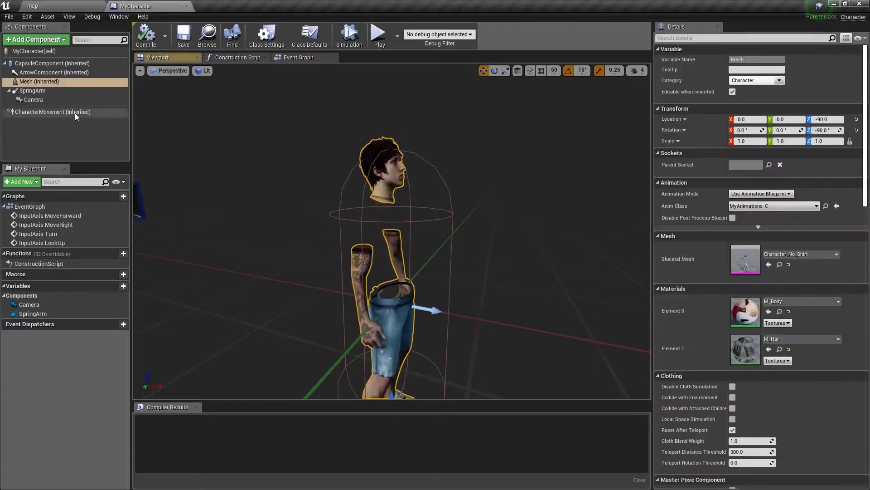
scroll(362, 212, up, 2)
key(ctrl+w)
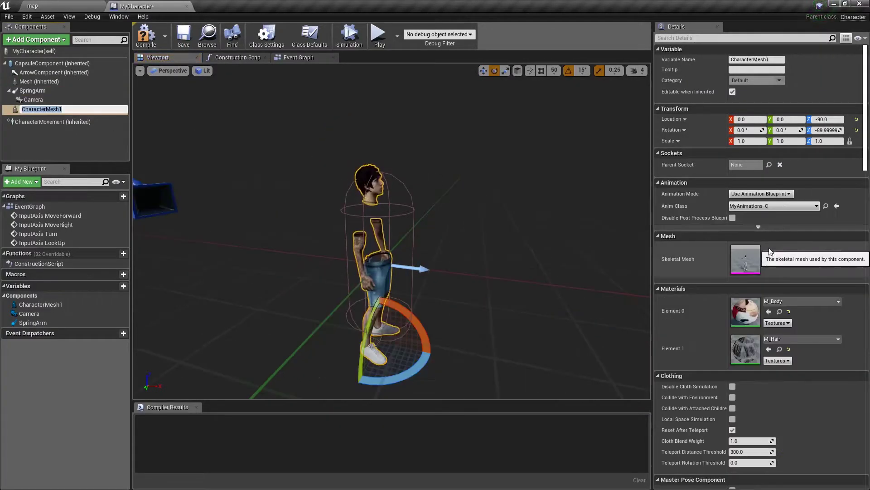
click(775, 254)
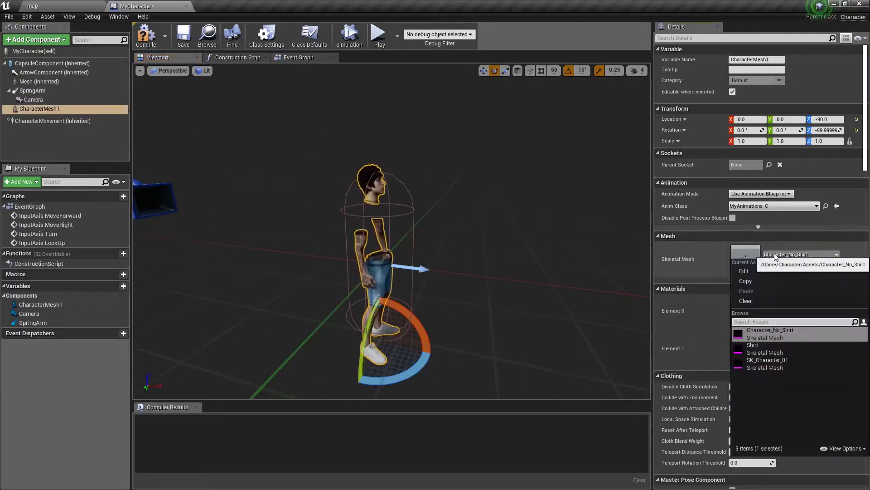
click(750, 352)
Set the Anim Class of CharacterMesh1 to None and save the blueprint
right_drag(479, 228, 381, 214)
click(50, 100)
click(54, 109)
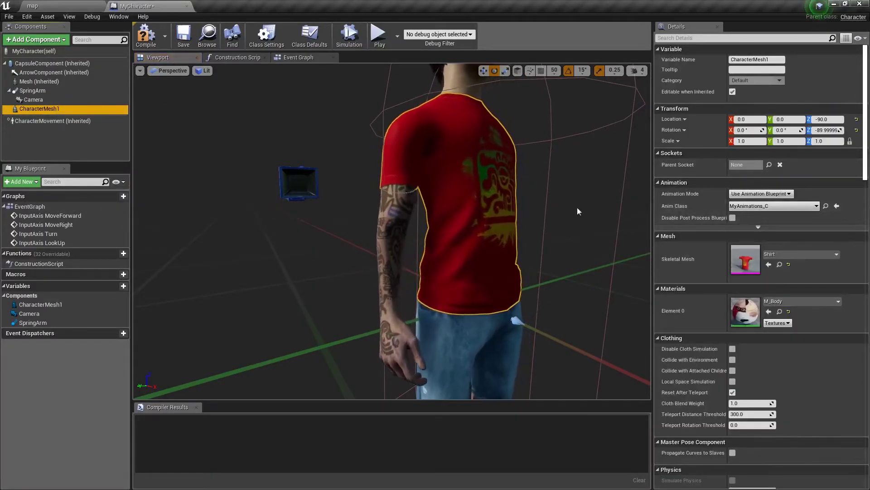
click(773, 206)
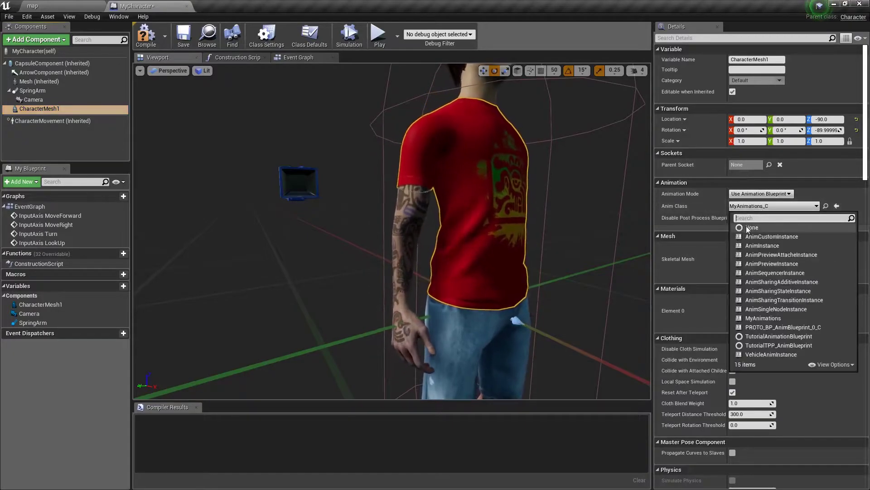
click(766, 227)
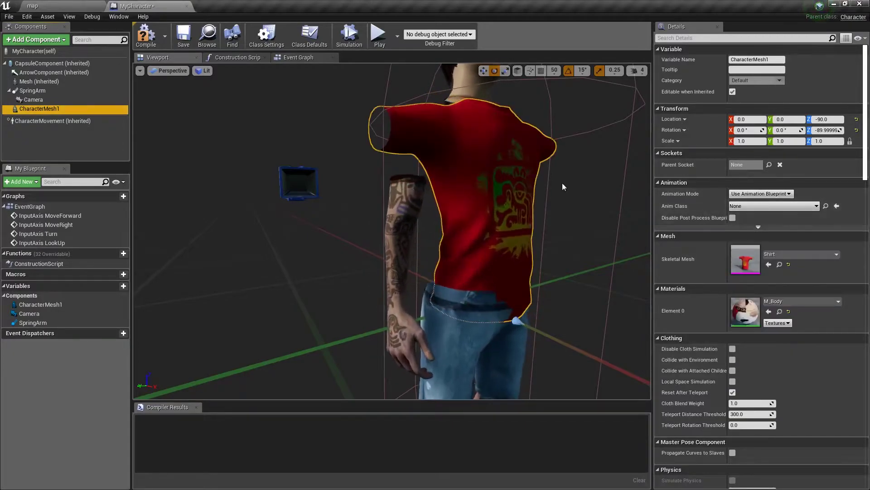
click(184, 35)
Rename the CharacterMesh1 component as Shirt
click(405, 199)
scroll(394, 159, down, 5)
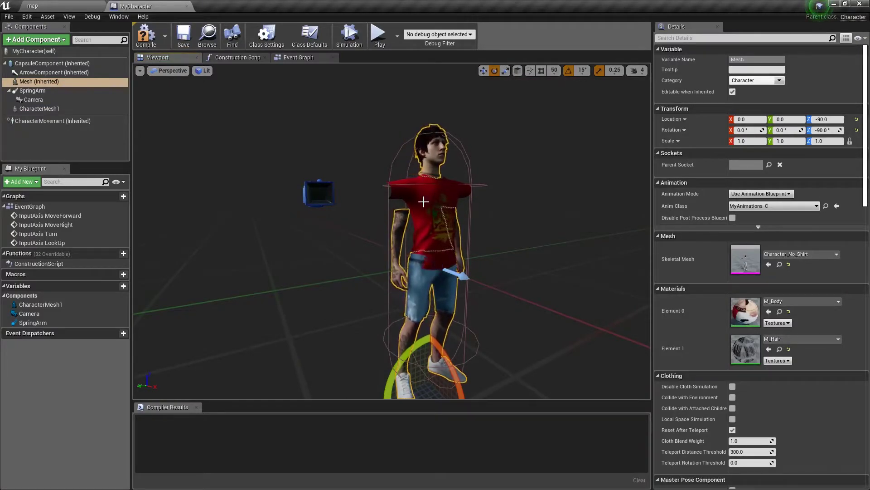
click(78, 110)
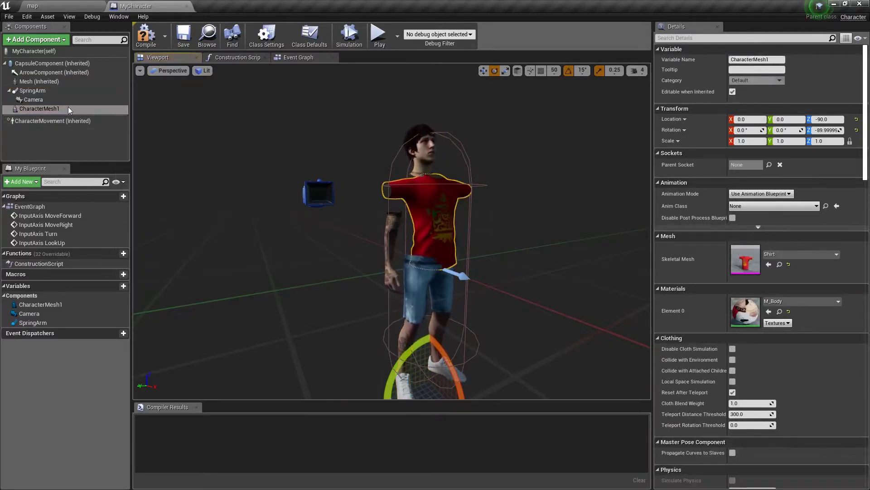
click(68, 107)
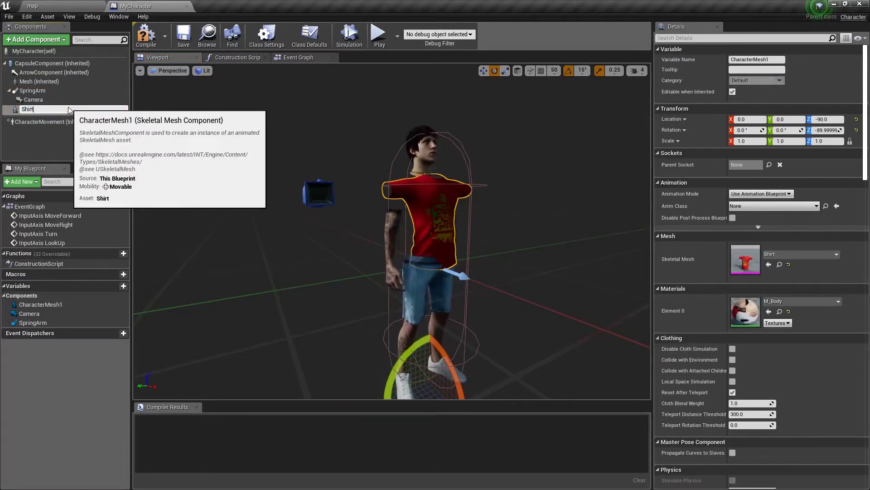
key(Return)
Add an Event BeginPlay node to the Event Graph in the empty space above the Mouse comment group
click(296, 57)
scroll(437, 140, down, 2)
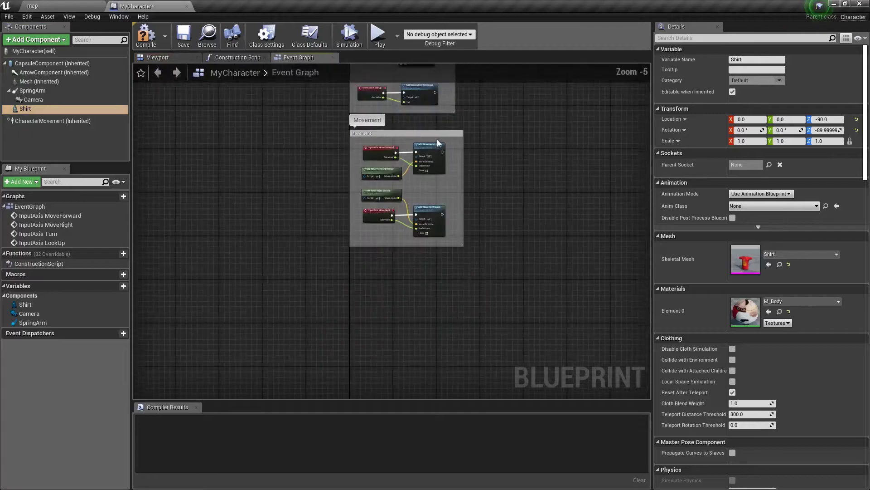
right_drag(437, 140, 304, 204)
scroll(340, 142, up, 3)
right_drag(340, 142, 407, 310)
scroll(321, 212, down, 2)
scroll(244, 172, up, 3)
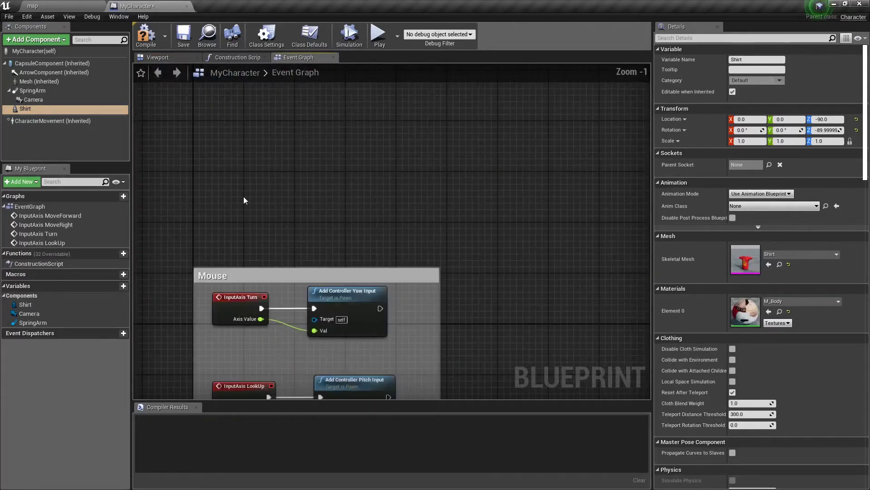
right_click(243, 200)
text(begin )
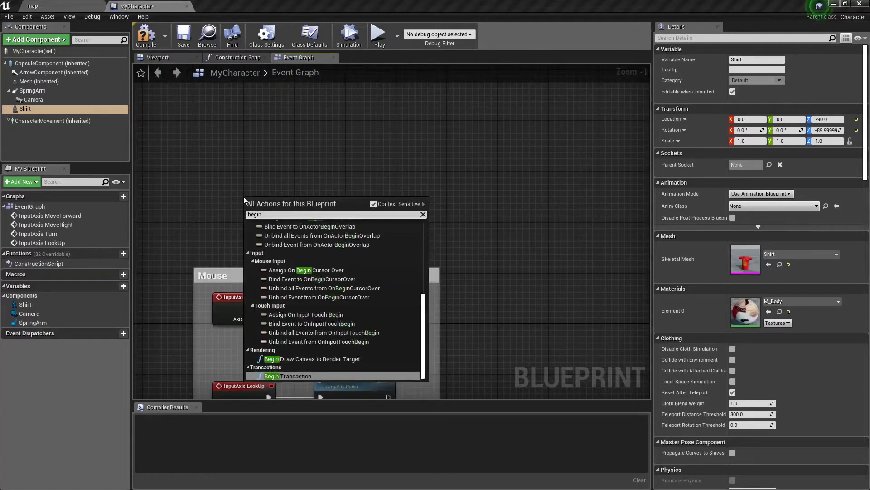
text(play)
key(Return)
drag(263, 210, 250, 169)
right_drag(277, 170, 249, 202)
scroll(249, 202, up, 1)
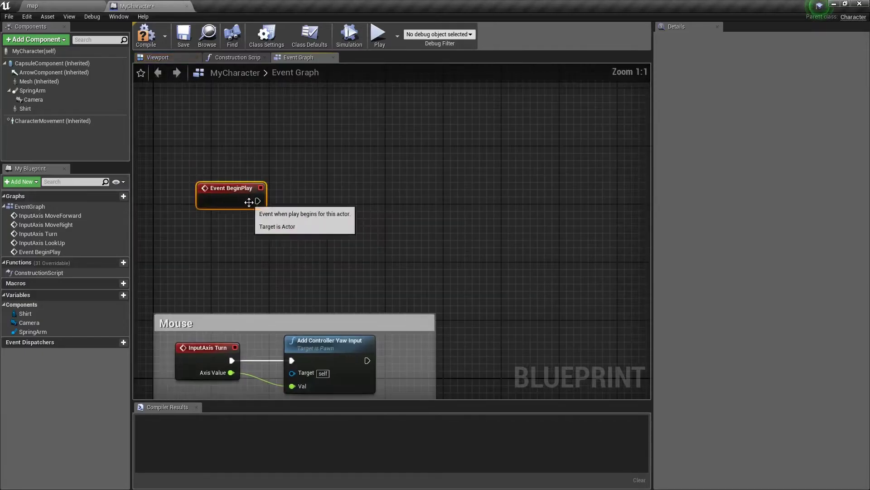
Add a Set Master Pose Component node after Event BeginPlay and rewire the Mesh reference from Target to New Master Bone Component
drag(258, 201, 287, 202)
text(set ma)
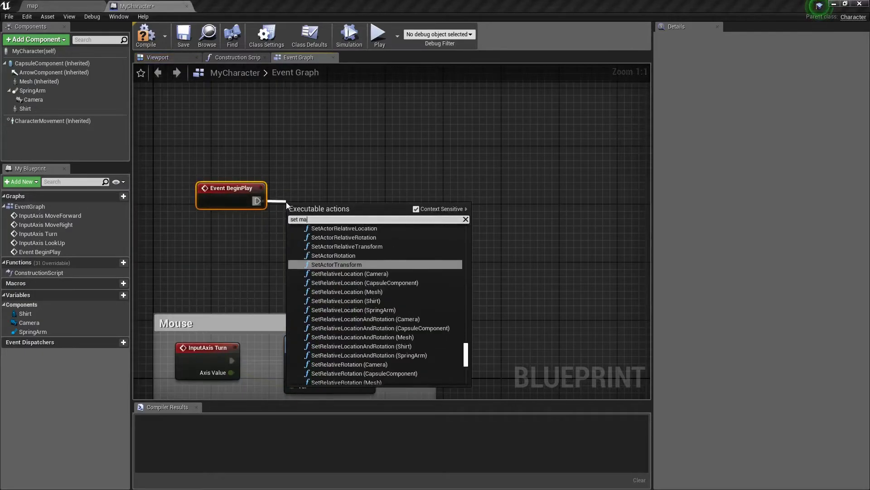
text(ster p)
key(Up)
key(Return)
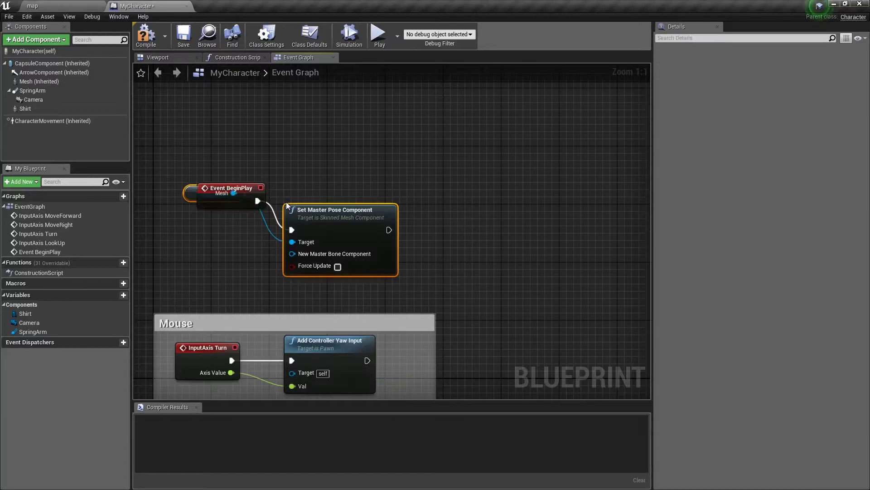
drag(294, 208, 345, 178)
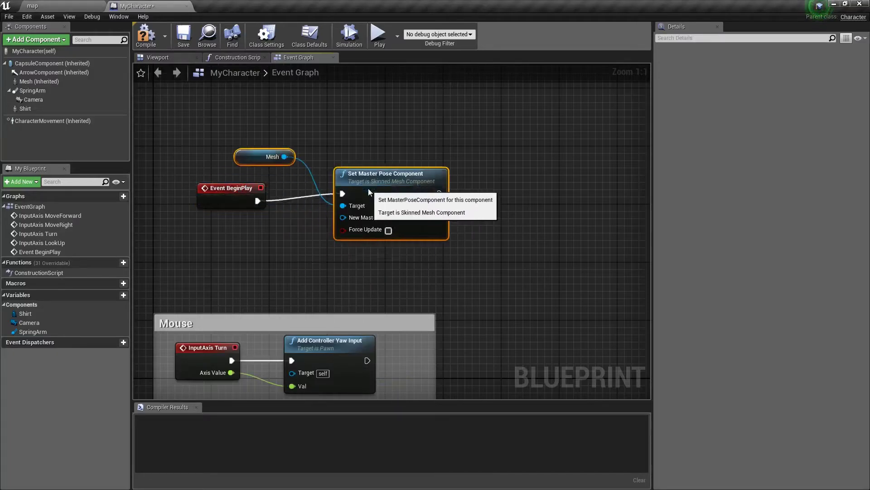
alt+click(284, 163)
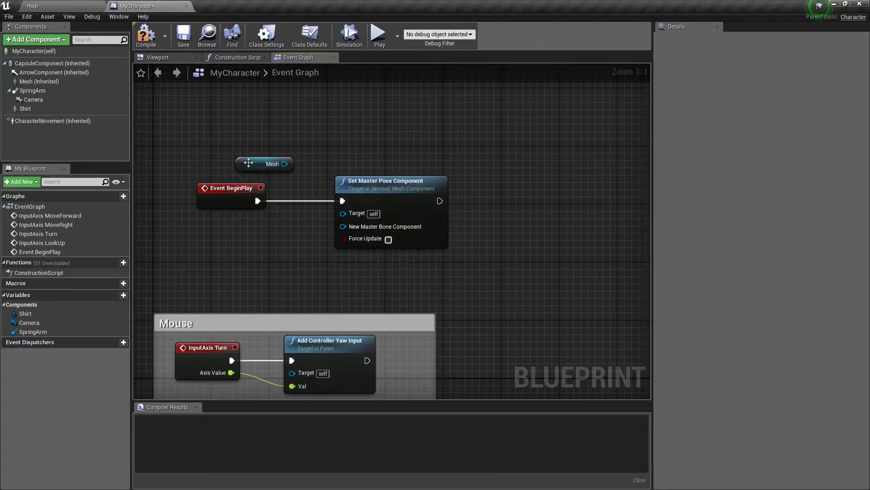
drag(282, 169, 280, 246)
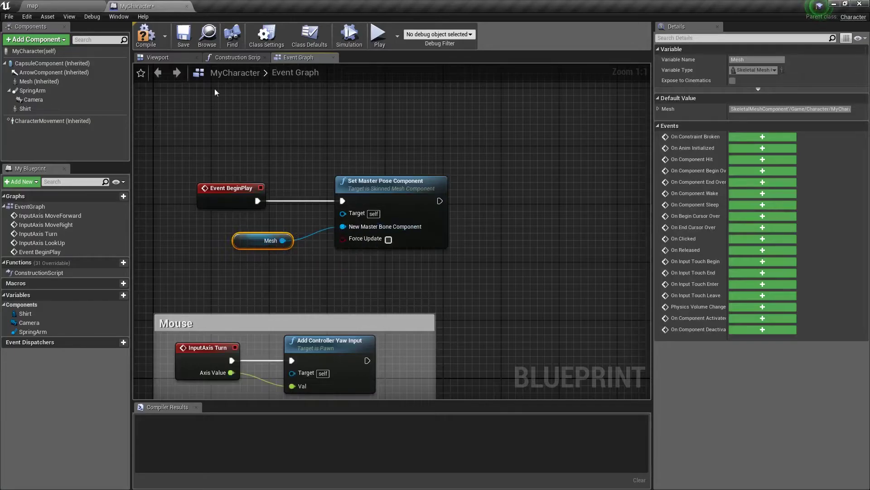
Connect a Shirt component reference to the Target of Set Master Pose Component and arrange it above the Mesh reference
click(181, 59)
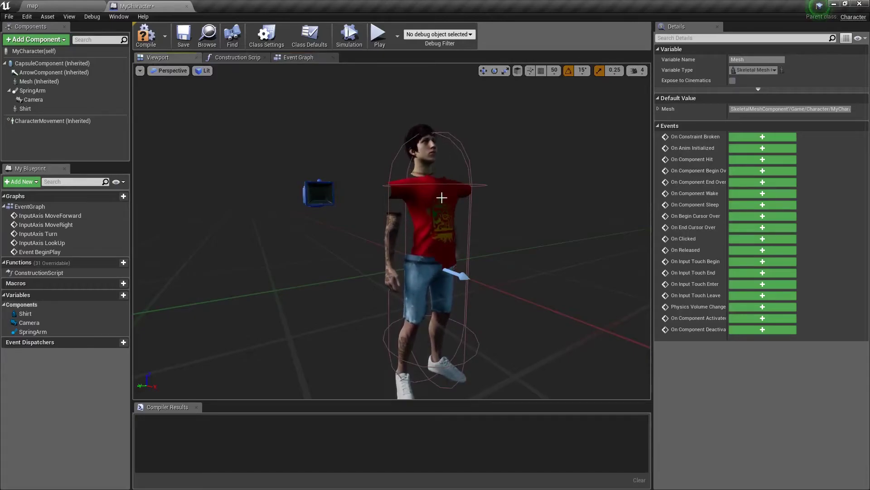
click(431, 213)
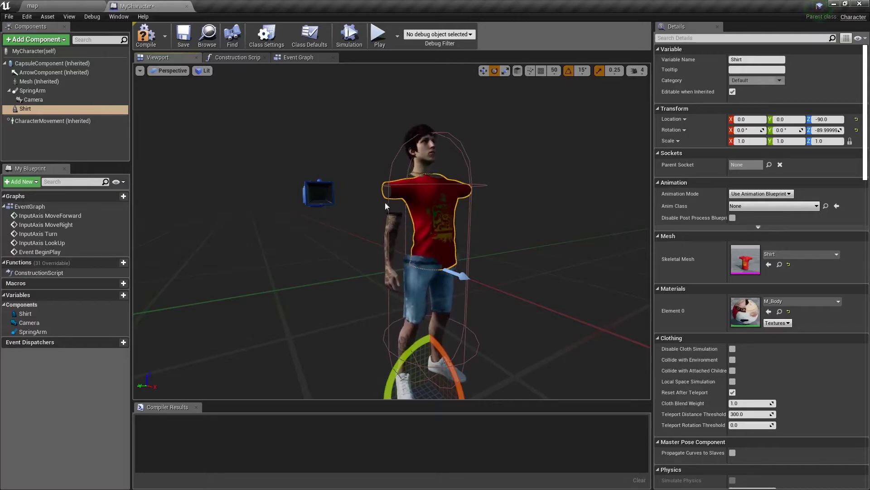
click(426, 154)
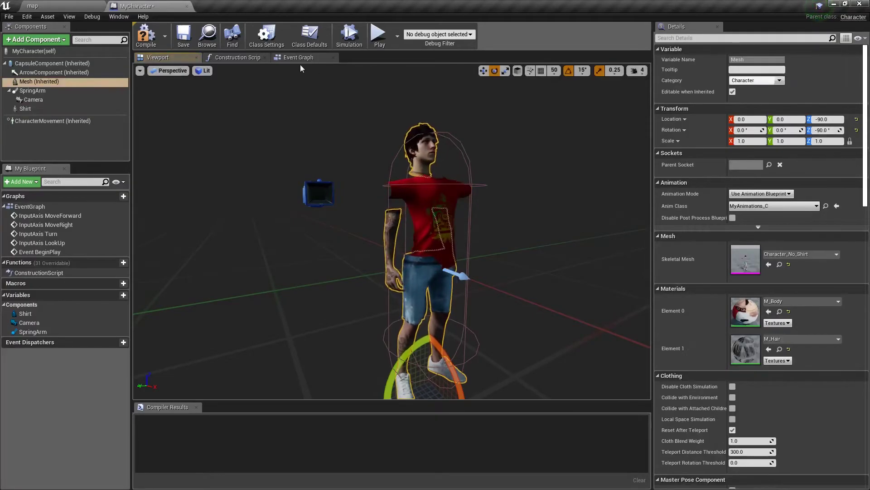
click(298, 58)
drag(30, 109, 316, 233)
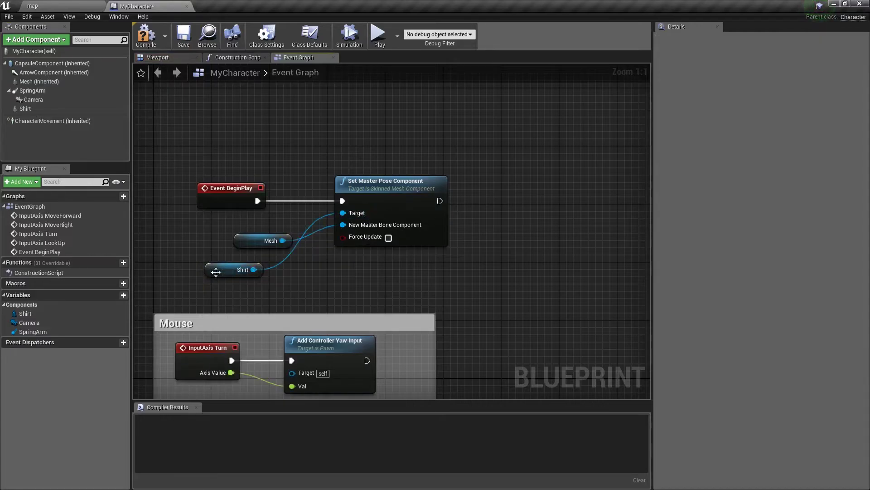
drag(213, 272, 248, 252)
click(266, 275)
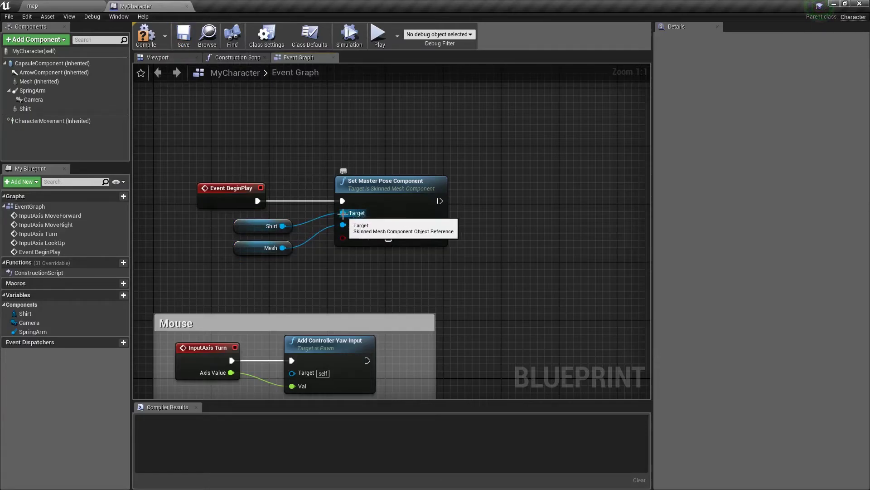
drag(346, 213, 343, 213)
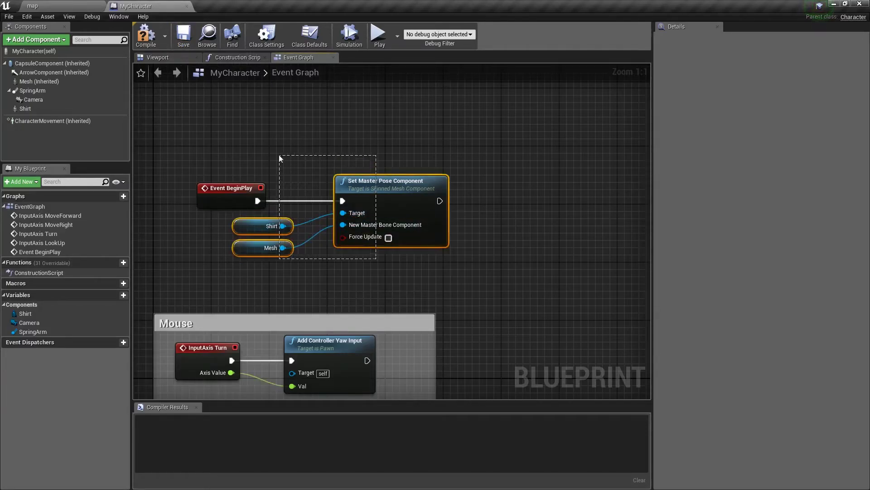
drag(279, 155, 278, 154)
click(295, 134)
click(249, 253)
click(275, 193)
Play the map level and run the character around to check that the shirt follows the body animation, ending the session
click(76, 6)
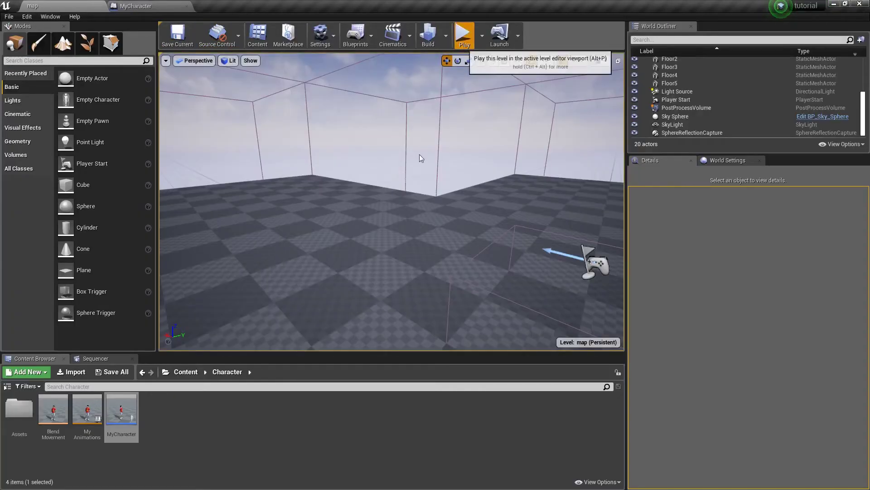
click(464, 34)
key(w)
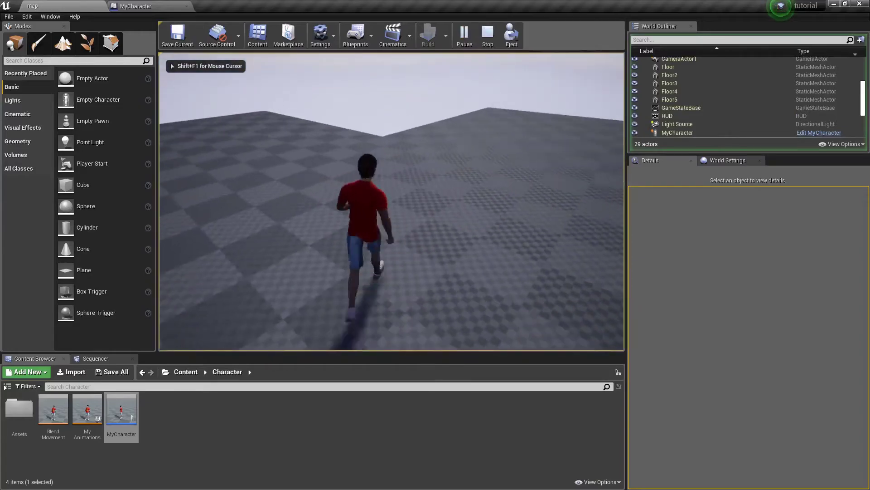
key(w)
key(w)
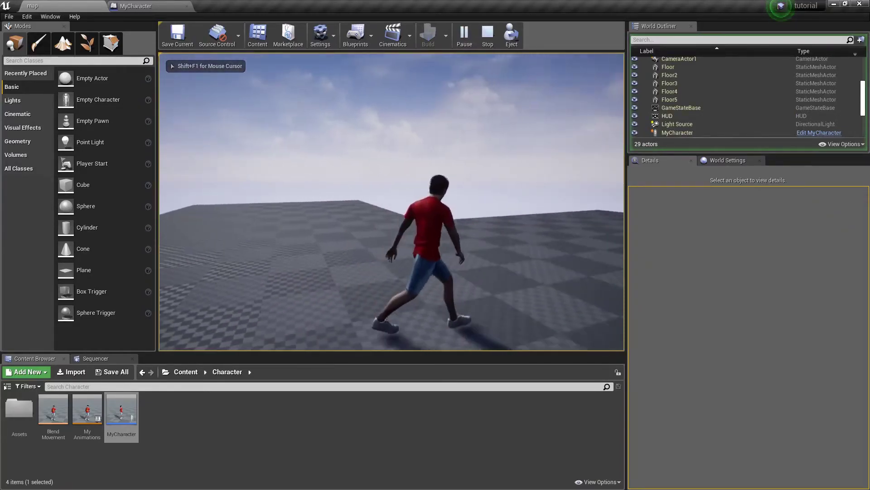
key(w)
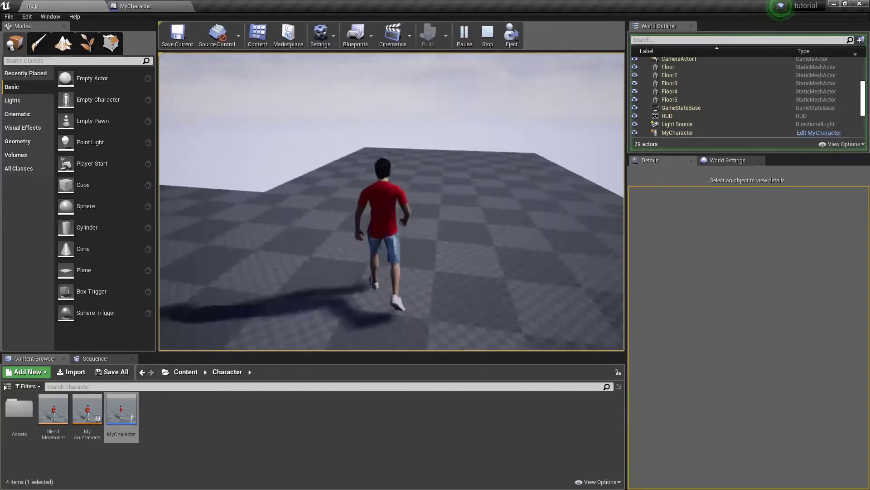
key(Escape)
Rename the Shirt mesh in the Assets folder as SK_Shirt_01 and duplicate it as SK_Shirt_02 and SK_Shirt_03
double_click(19, 410)
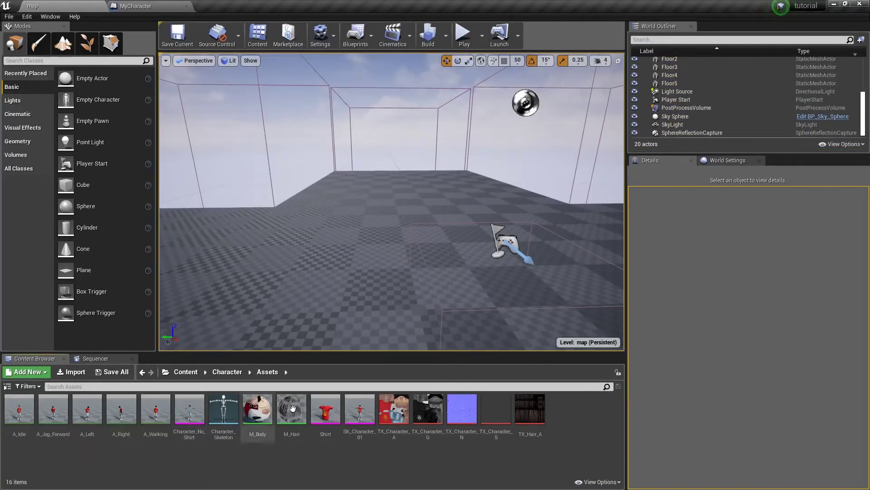
right_click(328, 403)
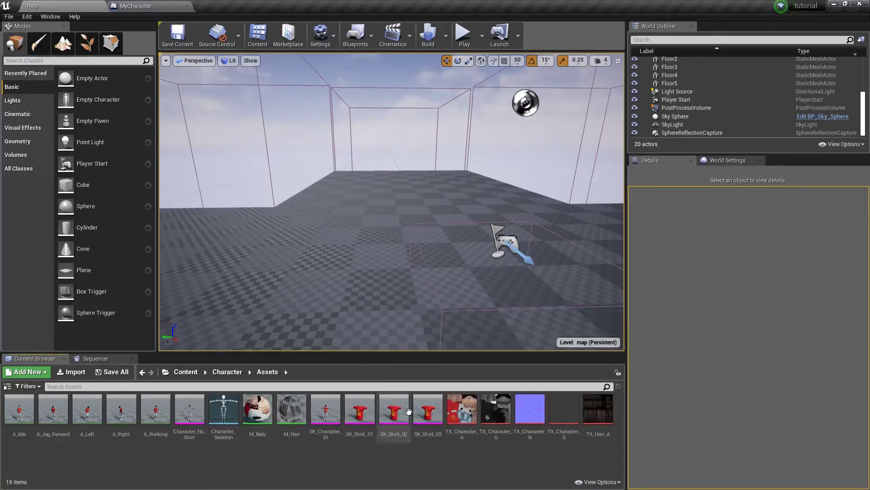
Open the M_Body material and move its main material node farther away from the texture parameter nodes
double_click(258, 409)
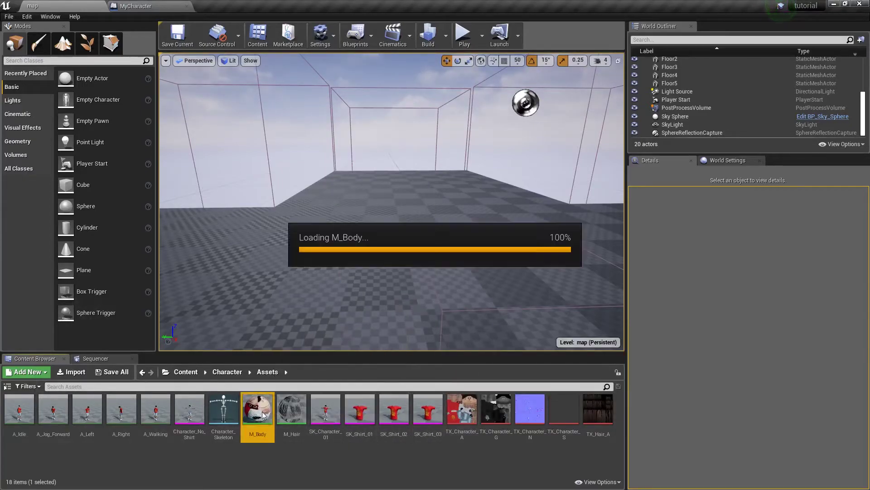
scroll(226, 311, down, 1)
click(276, 142)
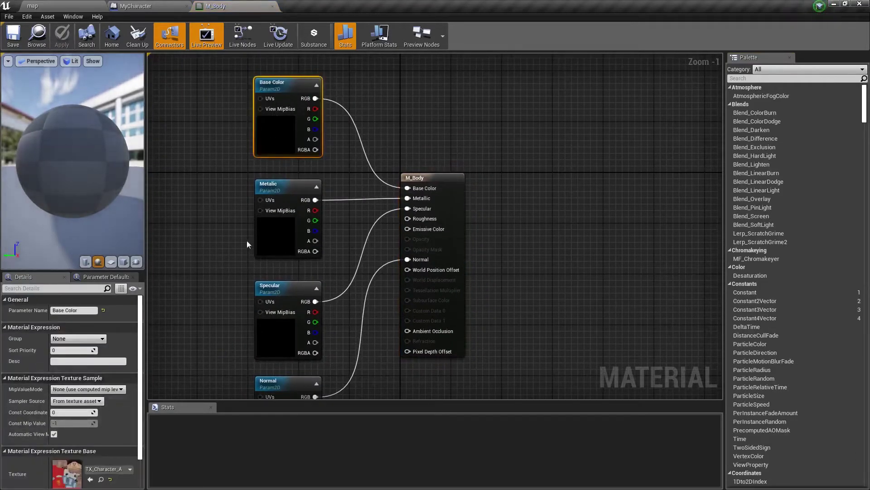
click(268, 220)
right_drag(229, 256, 237, 293)
click(322, 172)
drag(458, 228, 603, 231)
scroll(604, 230, up, 1)
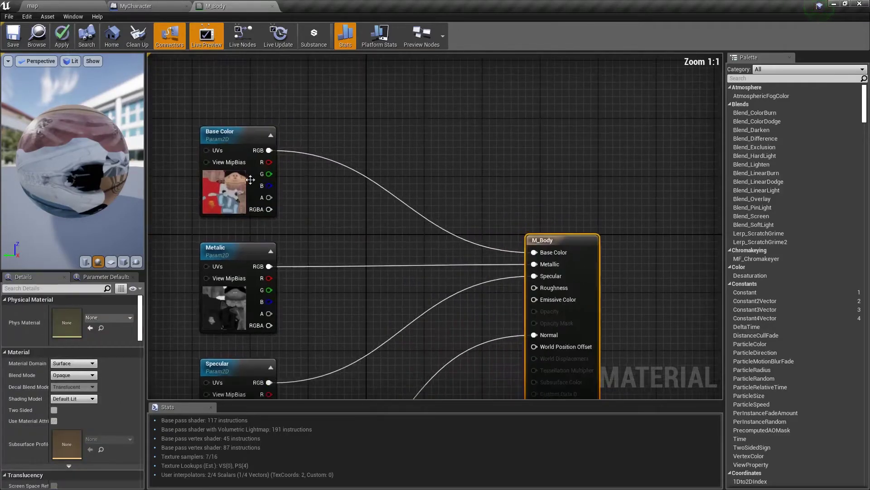
Insert a Multiply node between the Base Color texture's RGB output and the M_Body Base Color input, with the texture feeding A
drag(269, 151, 323, 154)
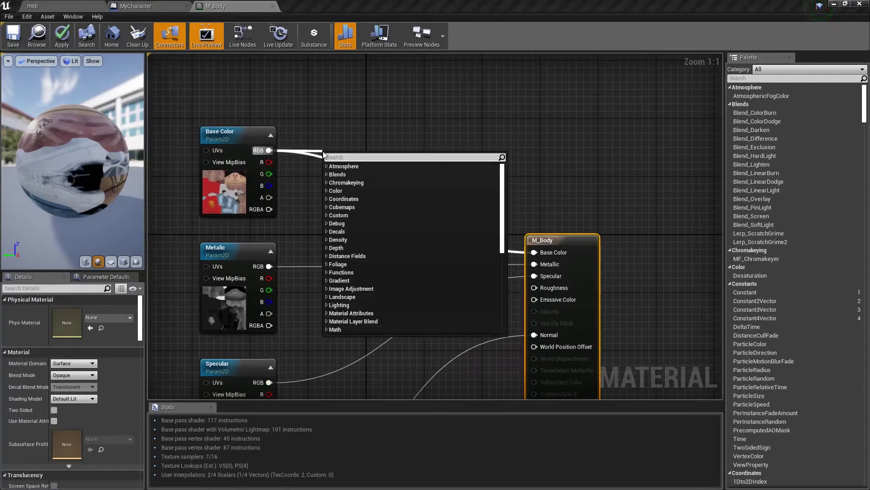
text(multiply)
key(Return)
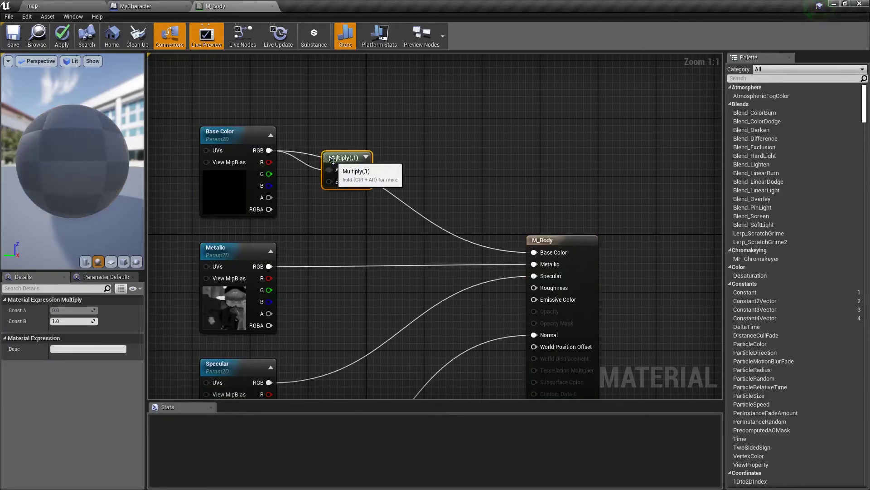
drag(333, 158, 408, 138)
drag(547, 254, 547, 253)
drag(409, 140, 475, 141)
click(411, 181)
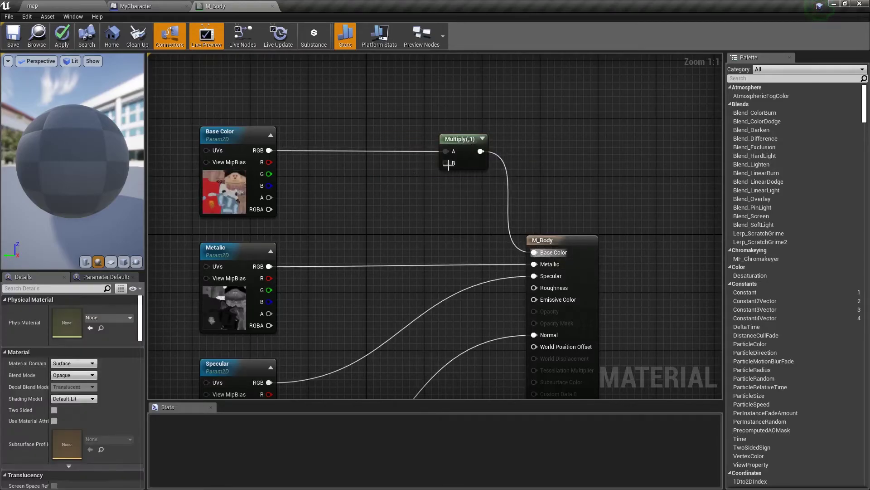
Add a vector parameter named Tint and connect it to the B input of the Multiply node
click(216, 194)
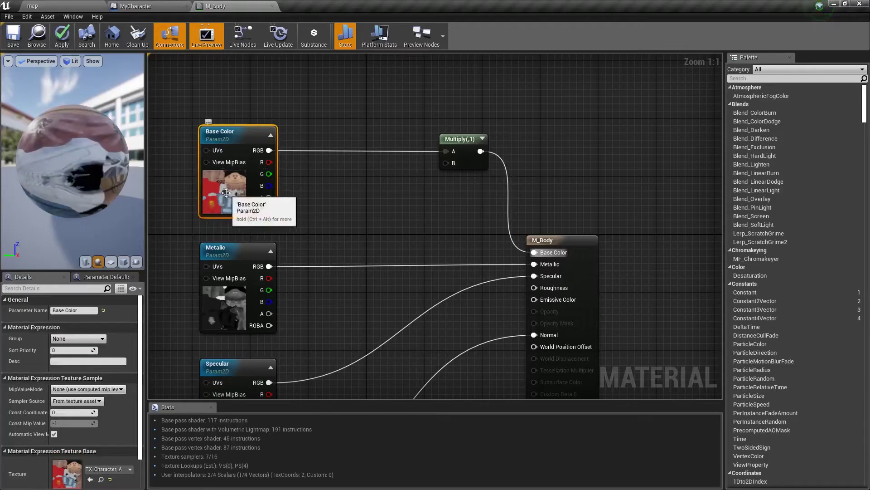
right_click(304, 185)
text(vec)
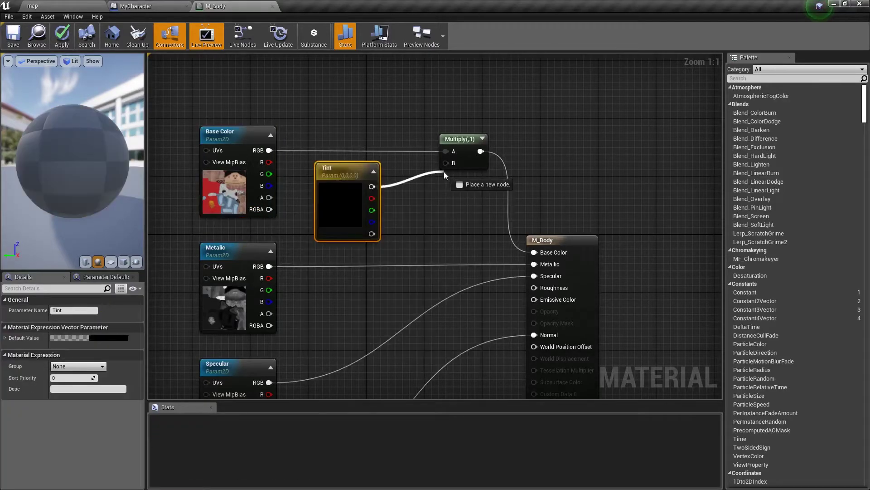
drag(444, 172, 446, 163)
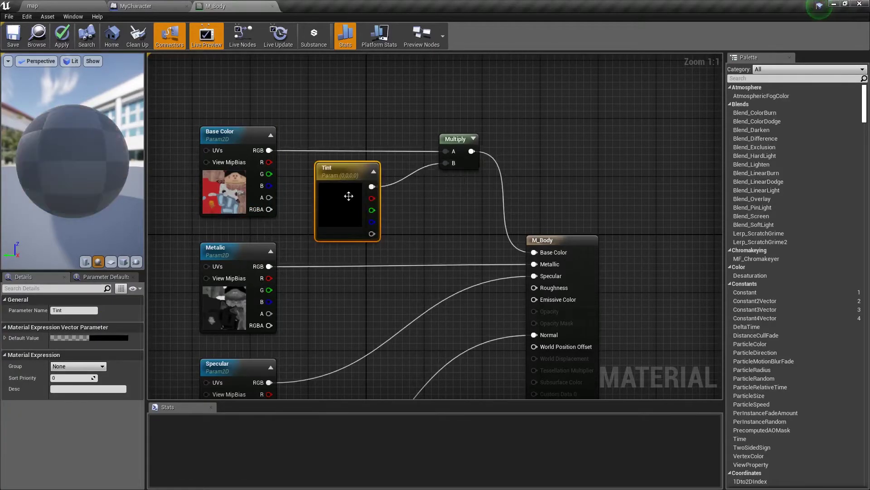
Set the Tint default value to white with R, G, B and A at 1.0, then save and close M_Body
click(5, 338)
click(72, 339)
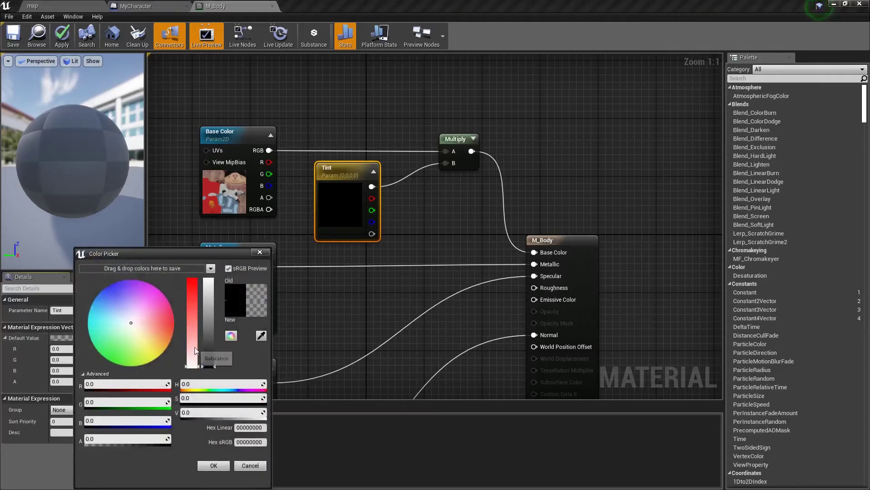
drag(116, 439, 171, 439)
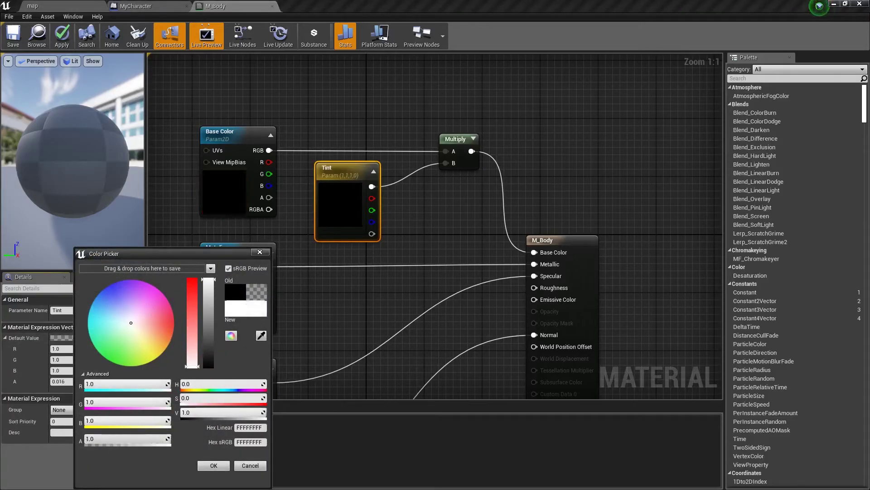
click(214, 465)
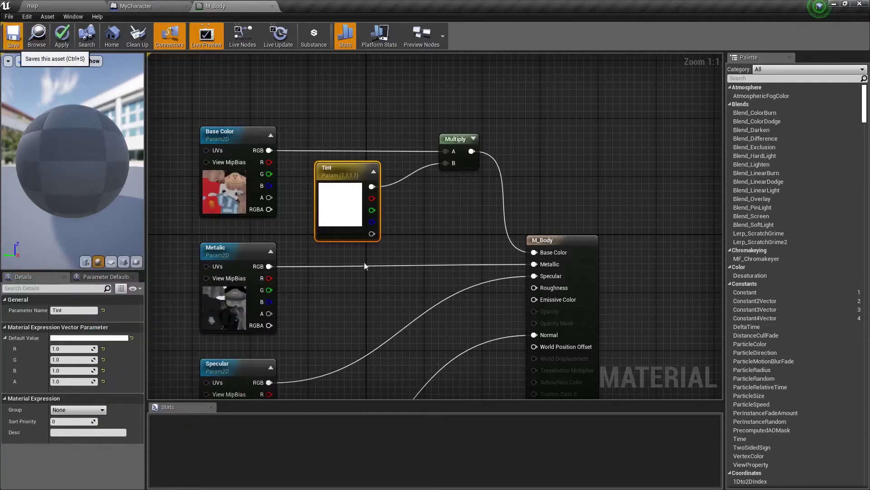
click(75, 5)
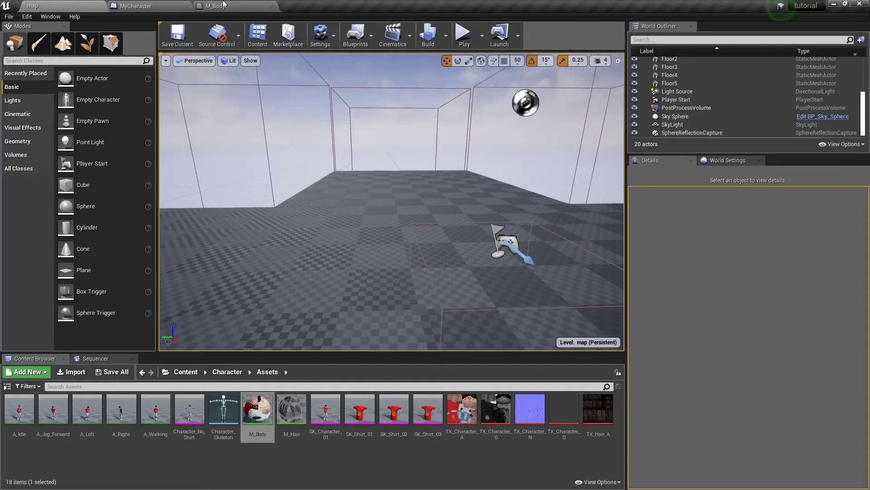
click(272, 6)
Create a material instance from M_Body and name it MI_Shirt_Green
right_click(263, 410)
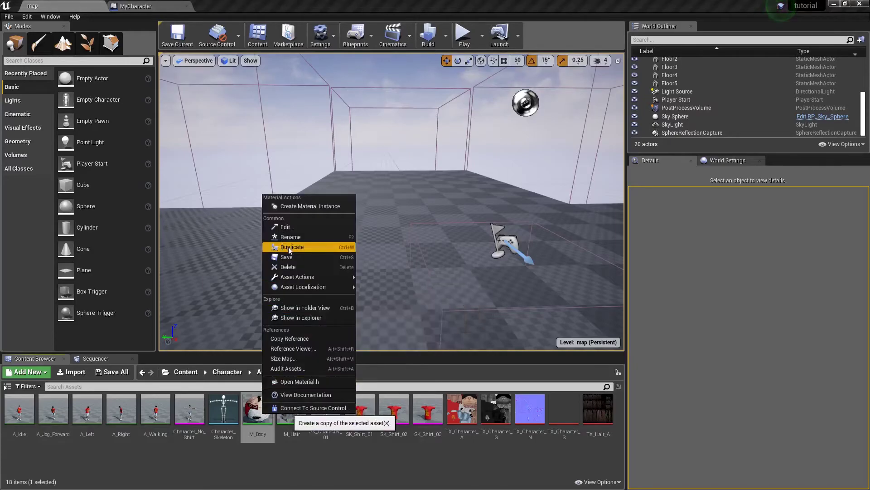
click(300, 206)
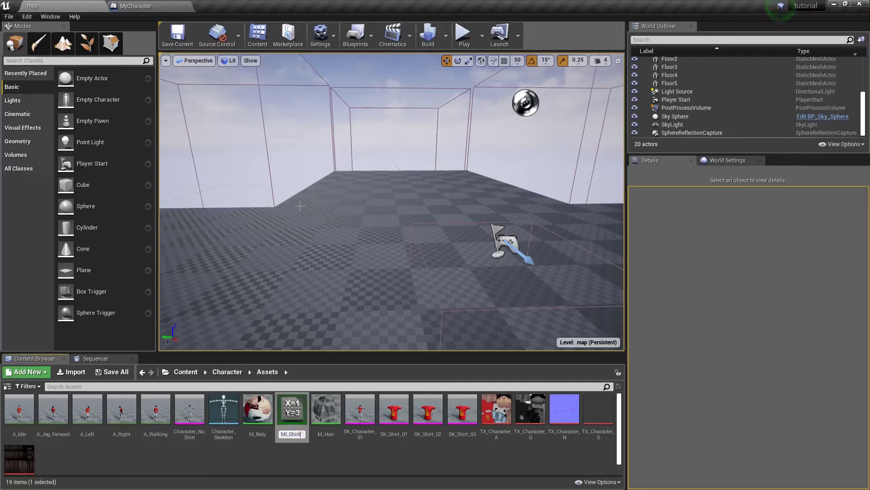
text(MI_Shirt_Green)
key(Return)
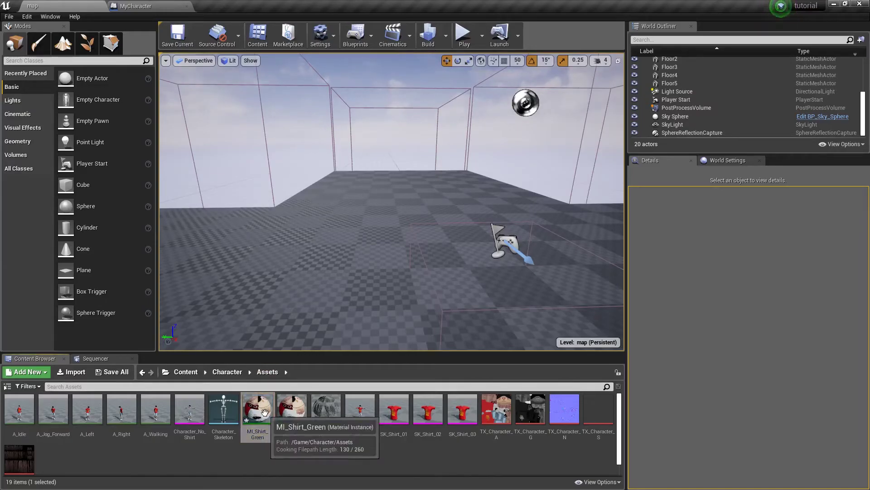
Duplicate the MI_Shirt_Green material instance and name the copy MI_Shirt_Blue
right_click(266, 411)
click(303, 249)
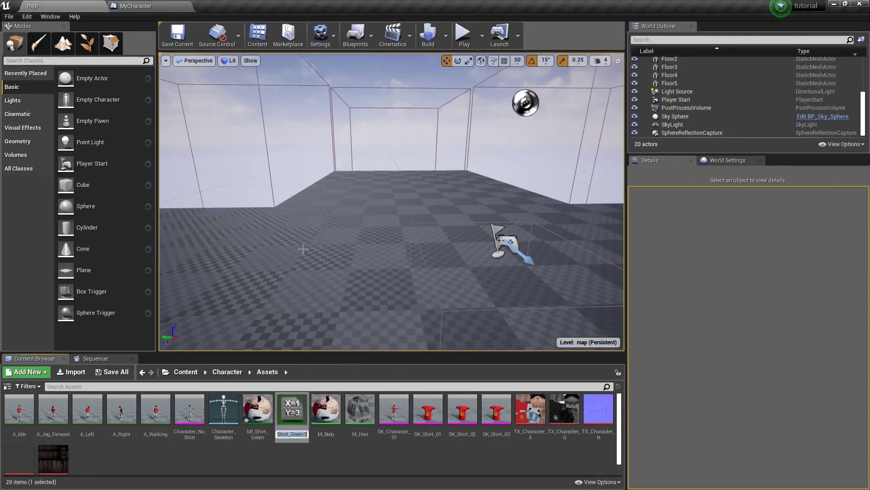
text(MI_Shirt_Blue)
key(Return)
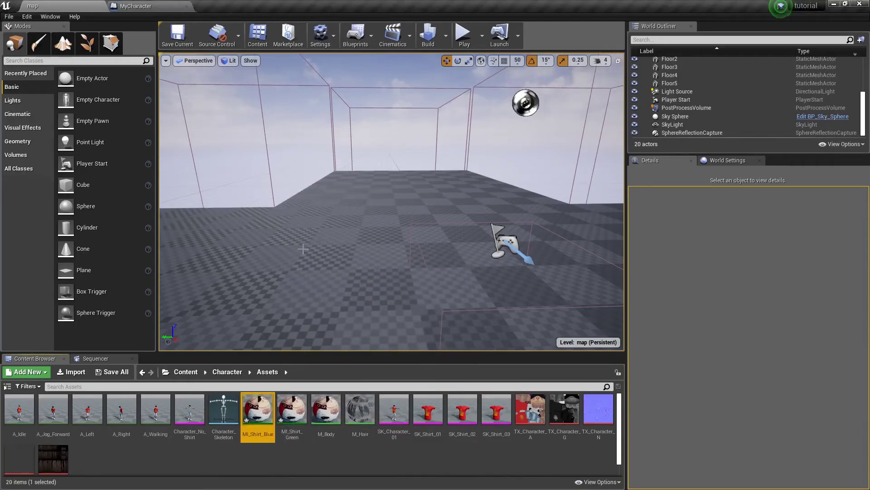
Open TX_Character_A.TGA in Photoshop and apply a Hue/Saturation adjustment with saturation -100 and lightness +51
right_click(532, 408)
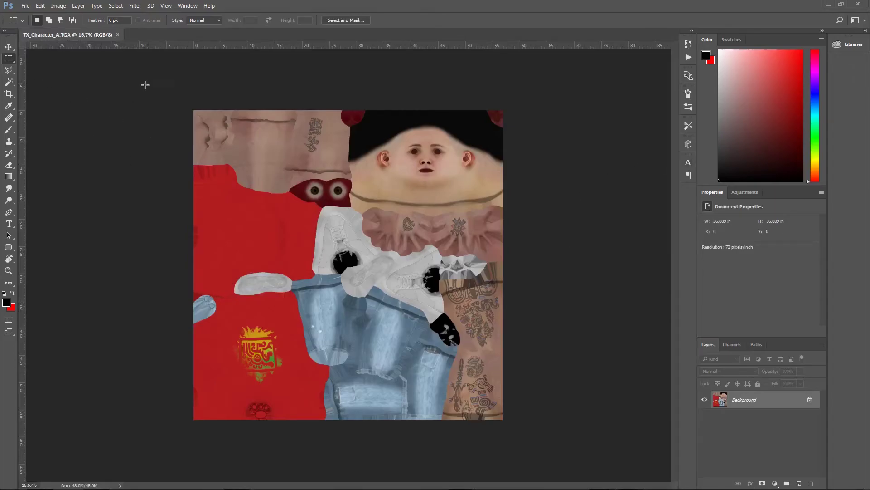
click(115, 6)
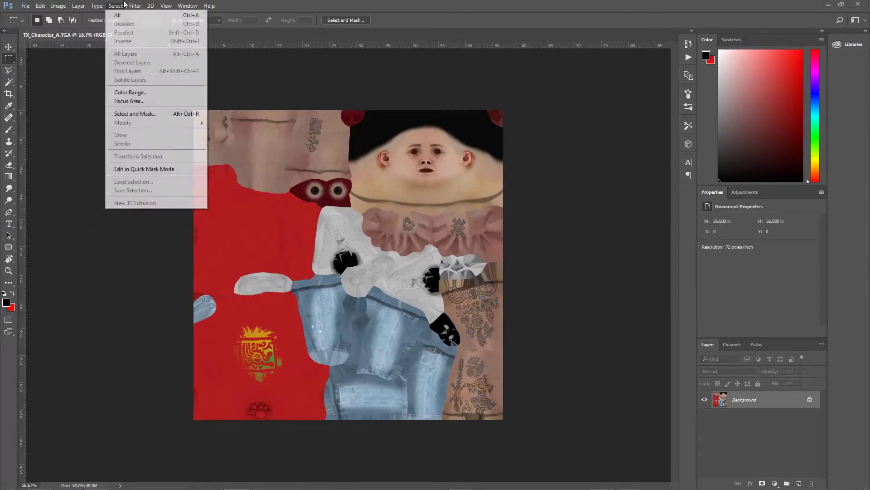
mouse_move(83, 7)
mouse_move(56, 9)
mouse_move(71, 29)
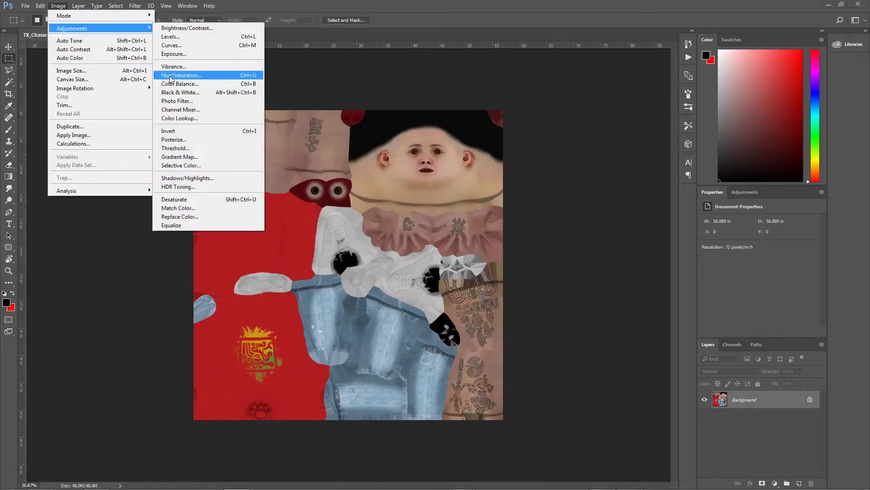
click(184, 77)
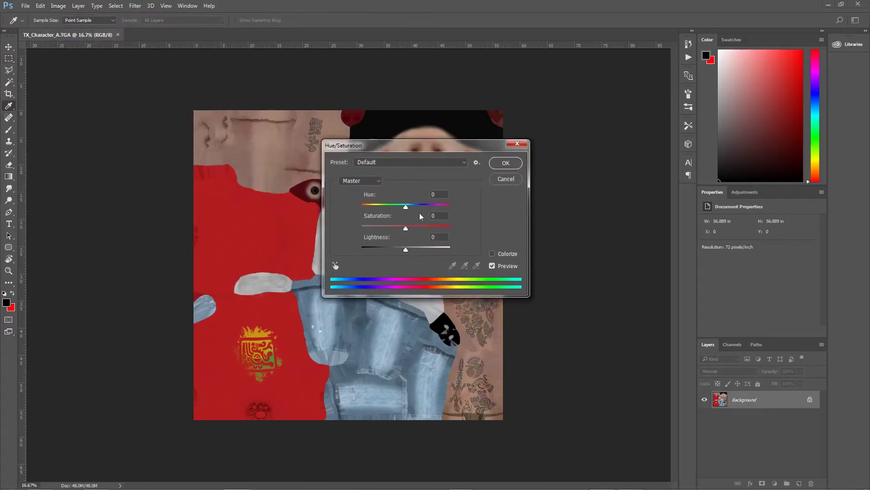
drag(410, 229, 332, 232)
drag(404, 250, 429, 251)
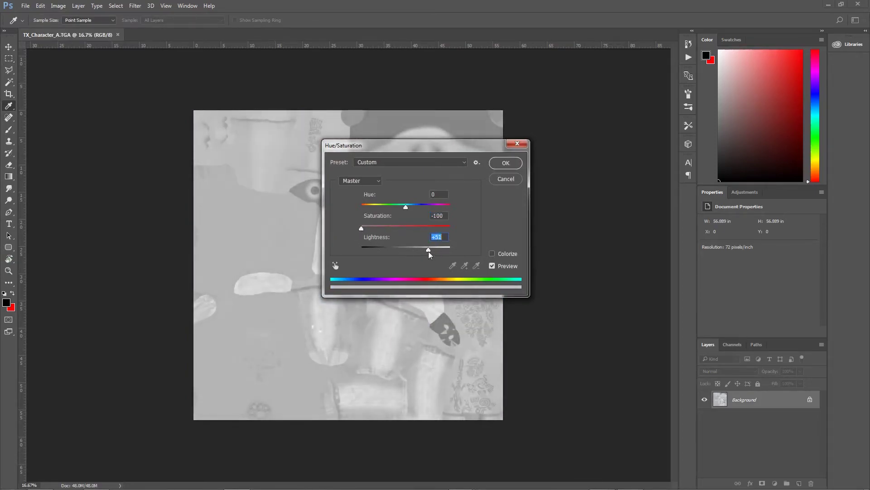
click(505, 163)
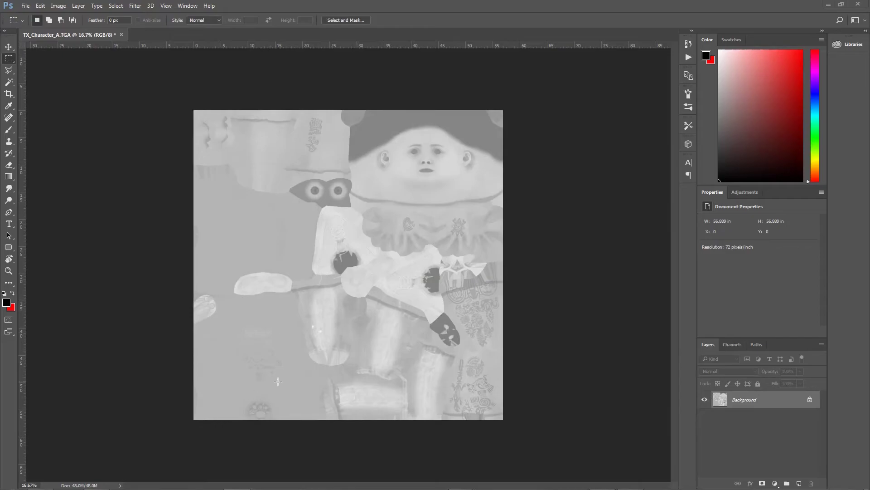
Export the grey texture and bring it into Unreal's Assets folder as TX_Character_A_02, saving all assets
click(25, 6)
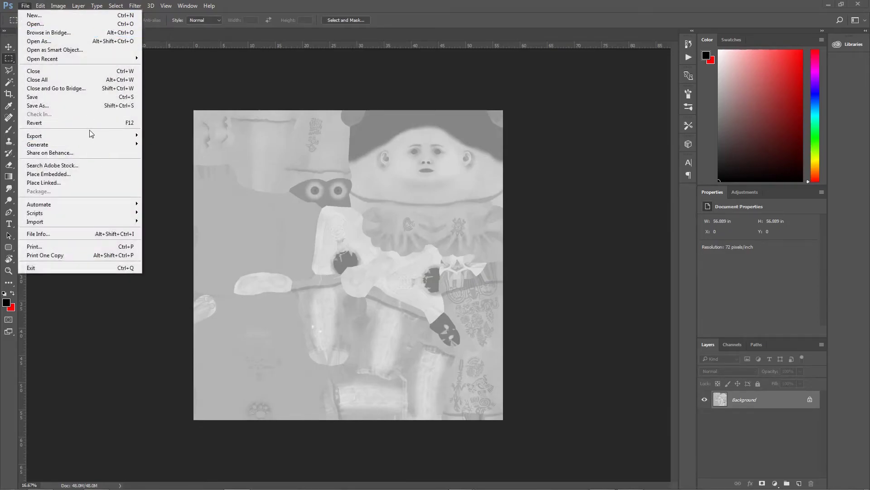
click(265, 111)
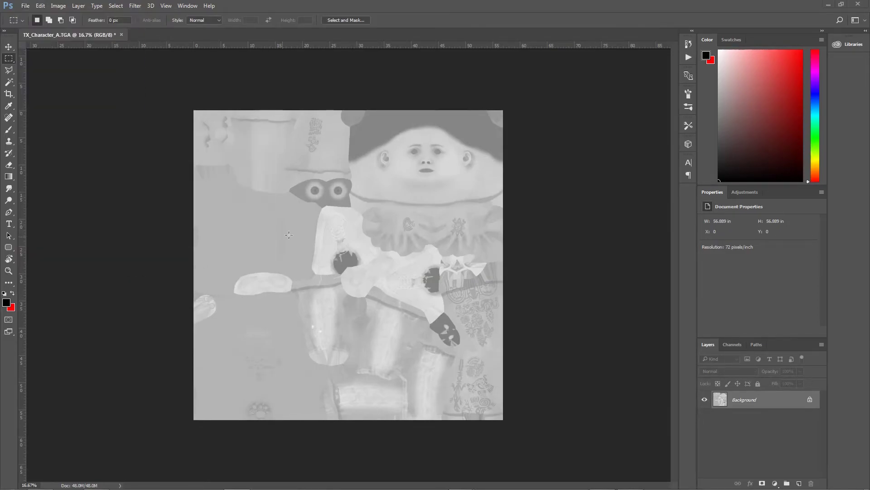
click(24, 5)
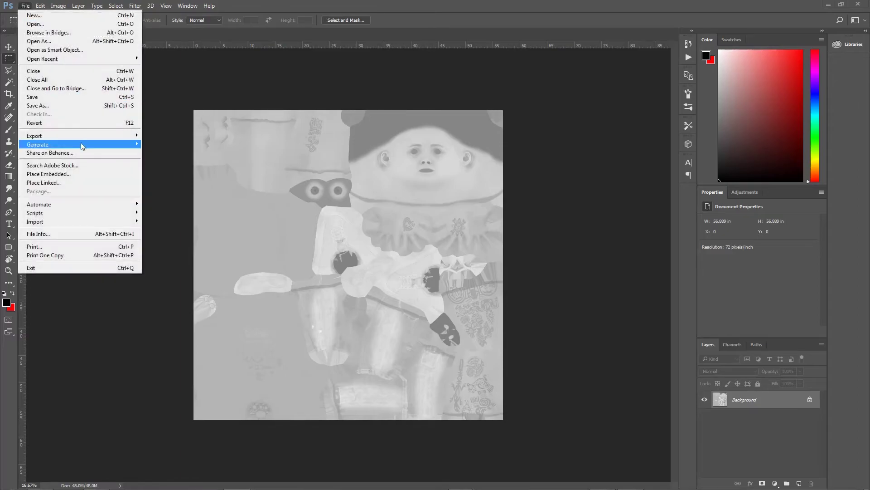
mouse_move(74, 136)
click(153, 135)
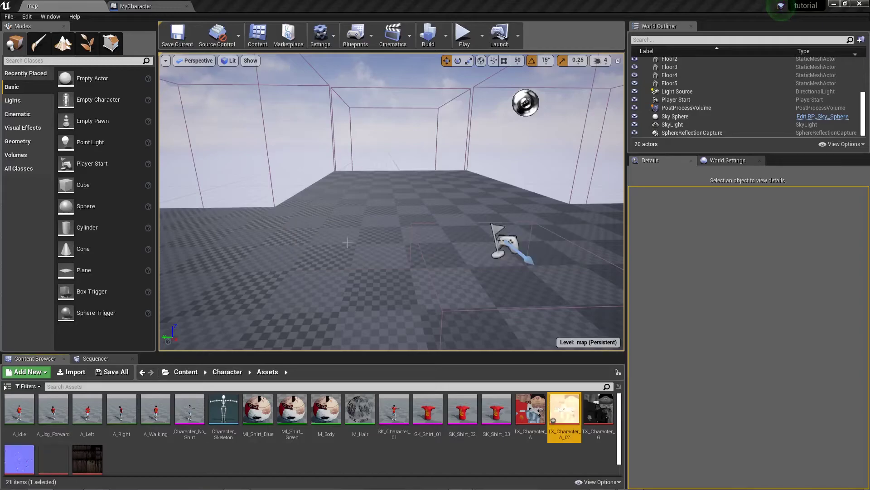
click(128, 373)
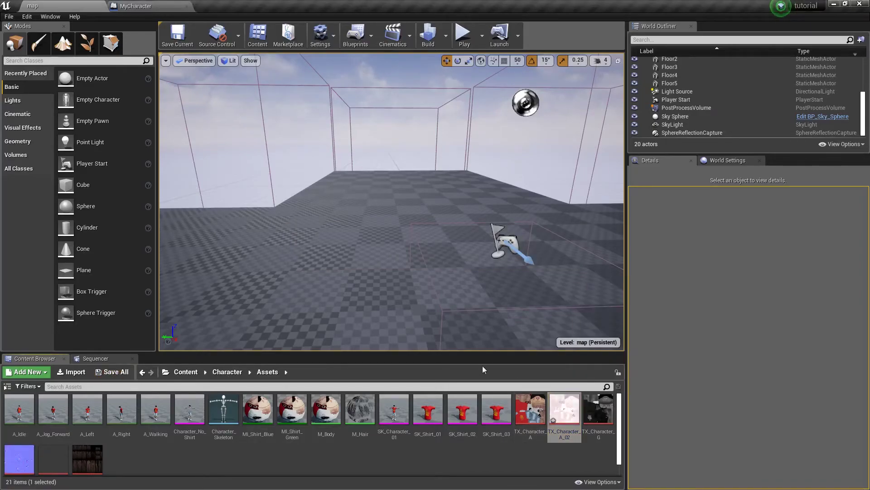
Open MI_Shirt_Blue and MI_Shirt_Green and override the Base Color texture in both with TX_Character_A_02
double_click(271, 409)
drag(247, 13, 228, 6)
click(68, 5)
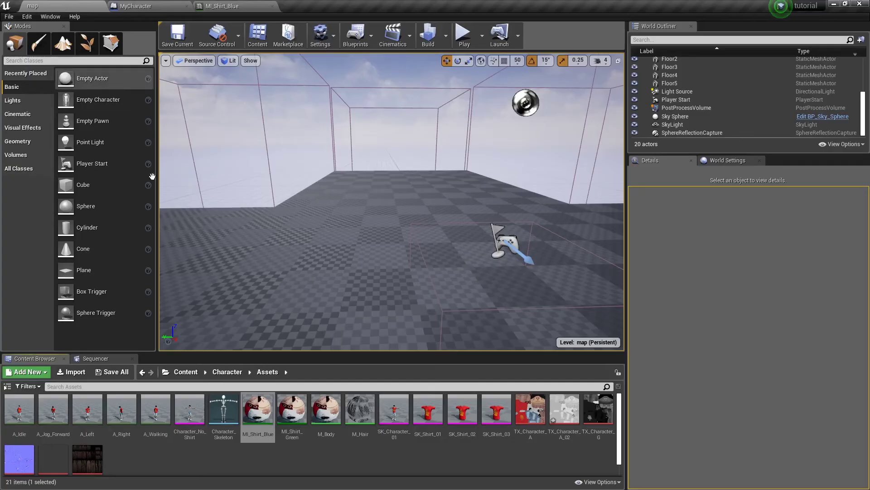
double_click(292, 414)
click(80, 9)
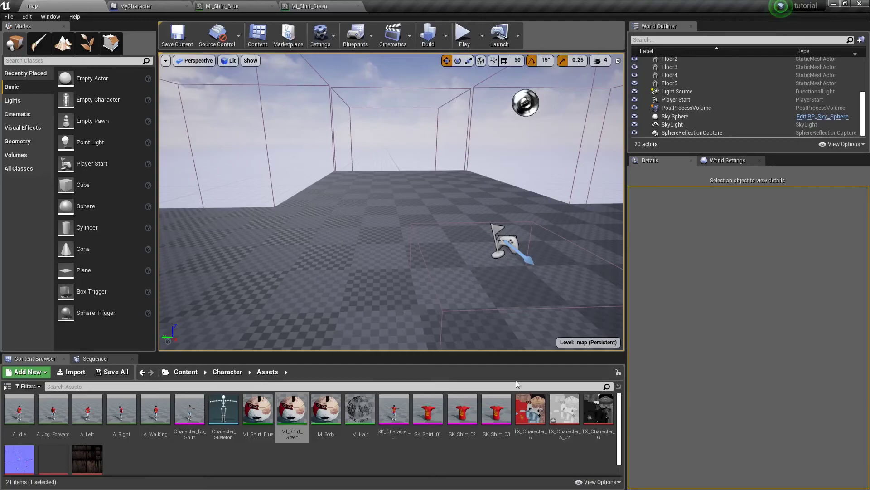
click(243, 6)
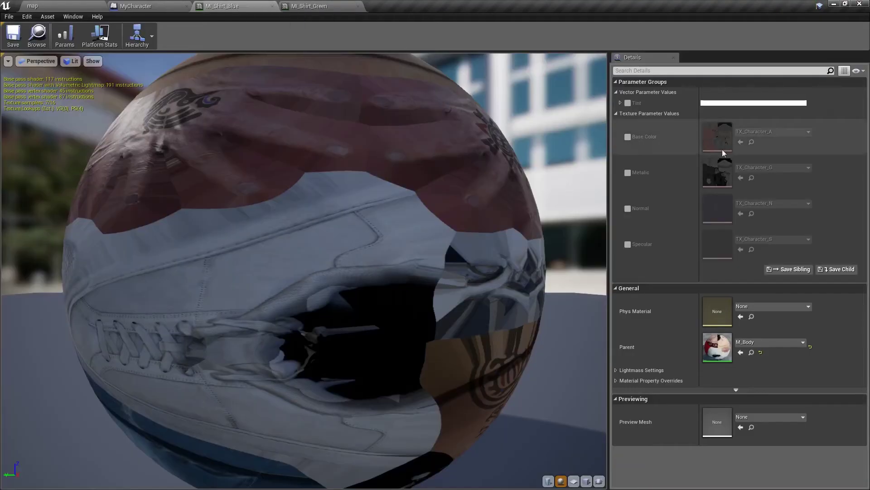
click(739, 142)
click(330, 6)
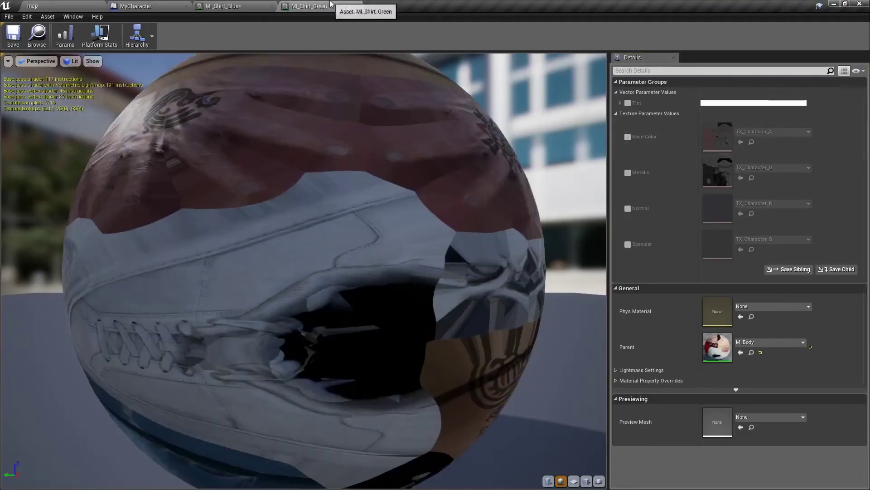
click(741, 142)
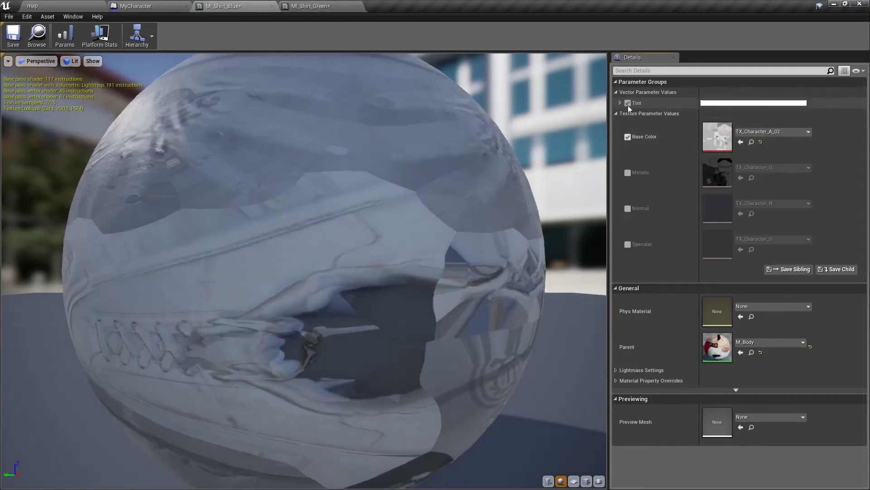
Set the Tint parameter to blue in MI_Shirt_Blue and to green in MI_Shirt_Green
click(620, 103)
drag(383, 184, 476, 236)
right_drag(382, 184, 383, 136)
drag(528, 174, 580, 173)
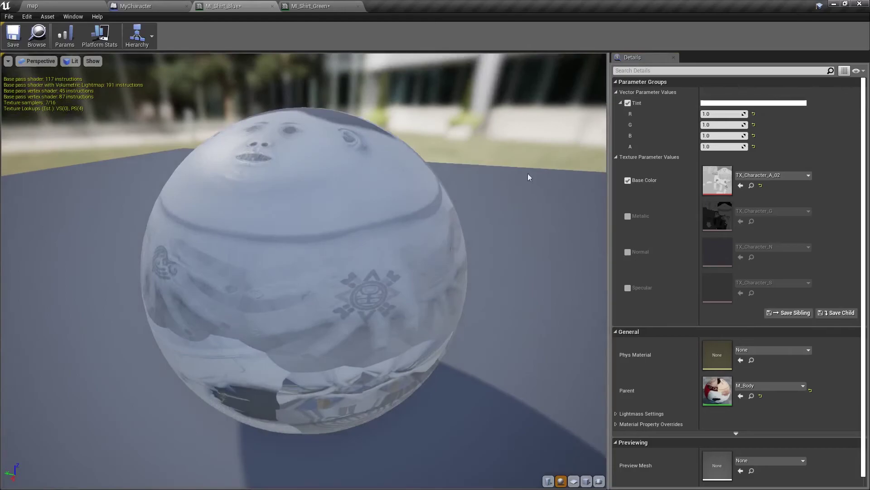
drag(279, 157, 290, 213)
scroll(292, 156, up, 5)
drag(293, 155, 293, 226)
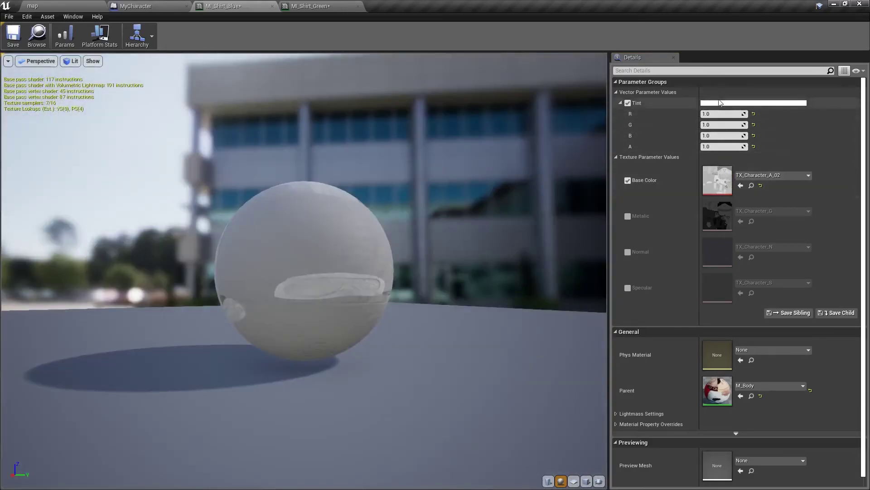
click(717, 104)
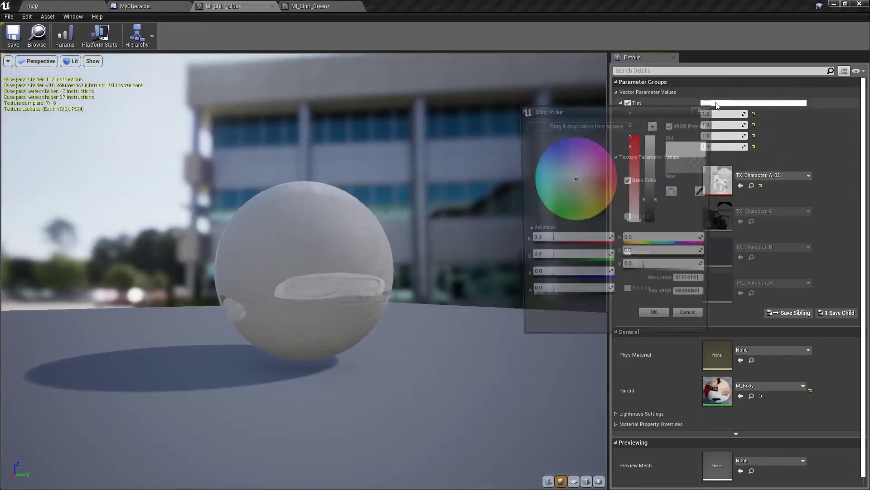
drag(571, 183, 557, 160)
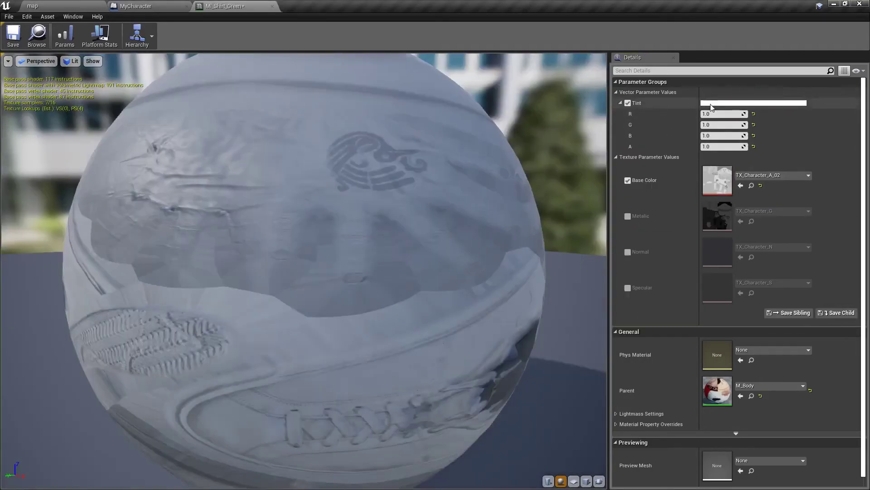
click(752, 103)
drag(567, 188, 557, 218)
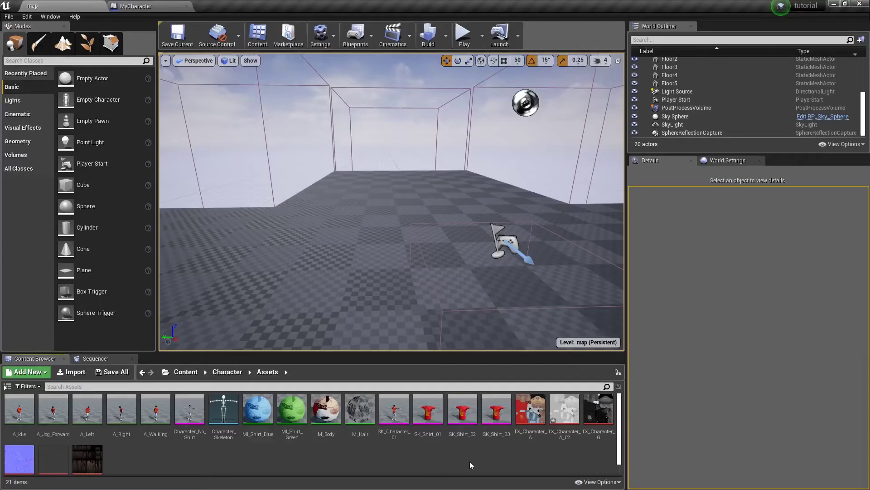
Open the SK_Shirt_02 and SK_Shirt_03 skeletal meshes, assign MI_Shirt_Blue to SK_Shirt_02's material slot and save it
click(459, 418)
double_click(459, 418)
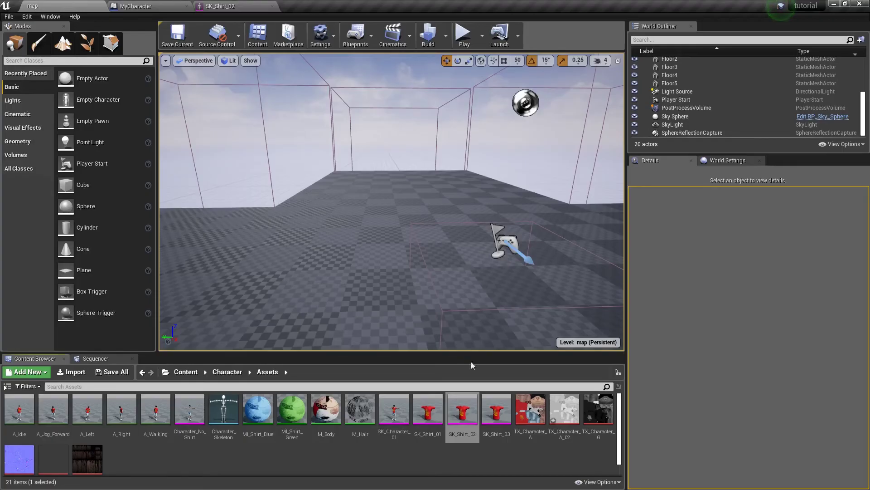
click(493, 407)
double_click(493, 407)
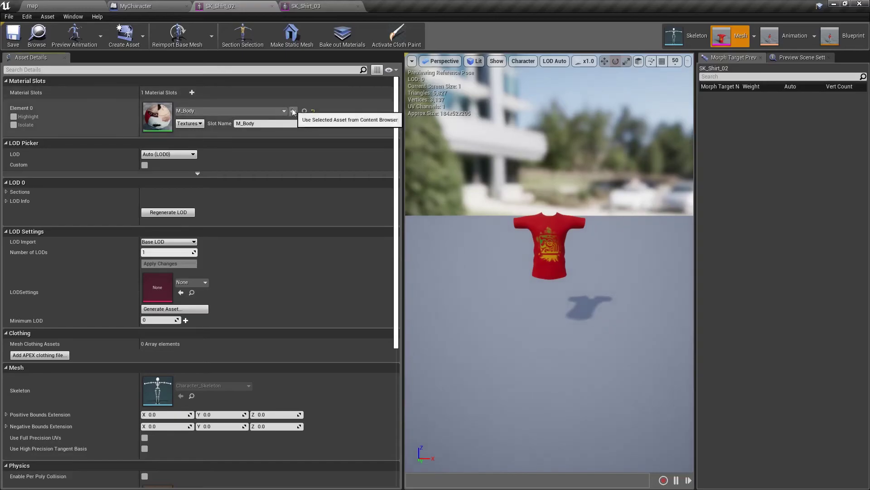
click(292, 112)
scroll(529, 179, up, 5)
click(20, 34)
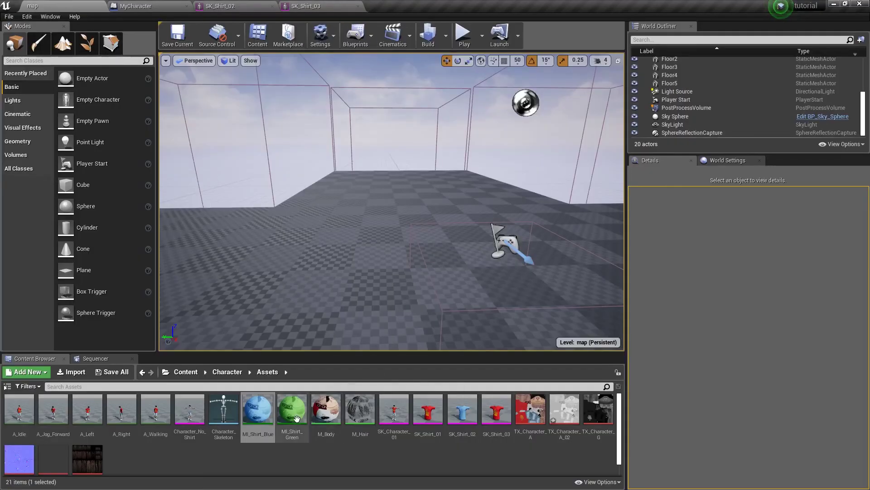
Assign the MI_Shirt_Green material instance to the material slot of SK_Shirt_03
click(297, 417)
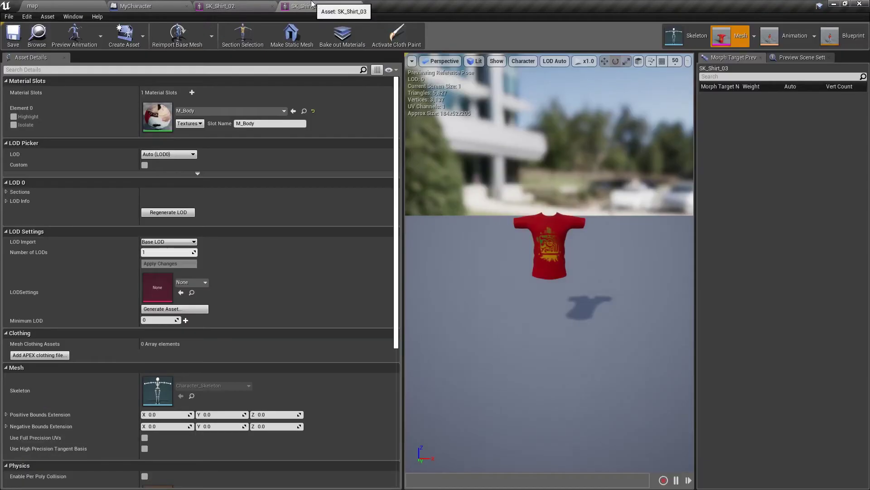
click(306, 6)
click(293, 111)
scroll(579, 204, up, 5)
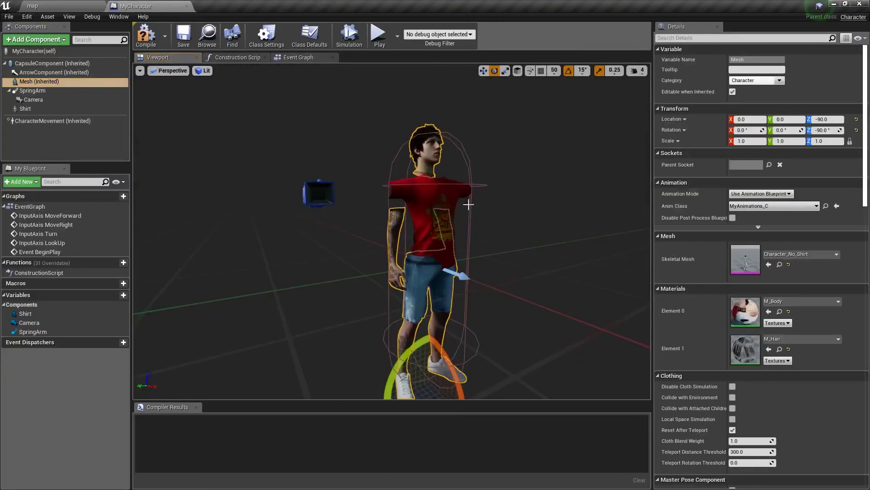
Try SK_Shirt_02 on MyCharacter's Shirt component, set its skeletal mesh to SK_Shirt_03 and save the blueprint
click(466, 198)
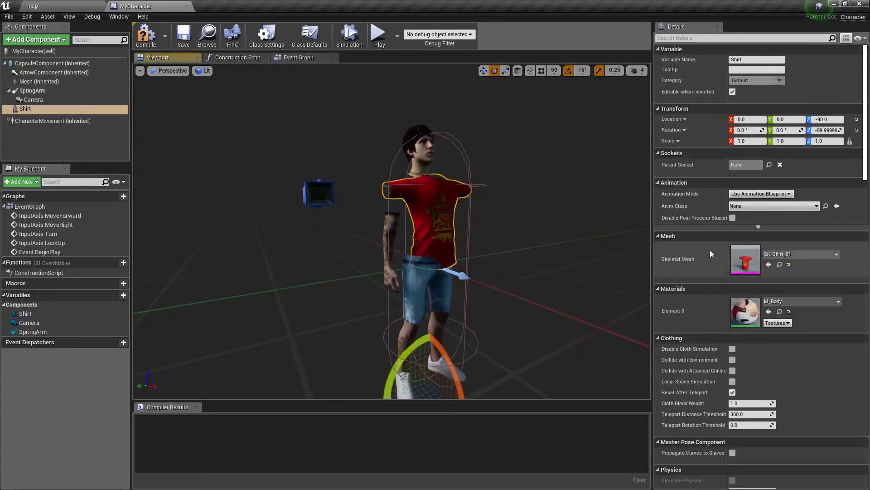
click(800, 254)
click(780, 375)
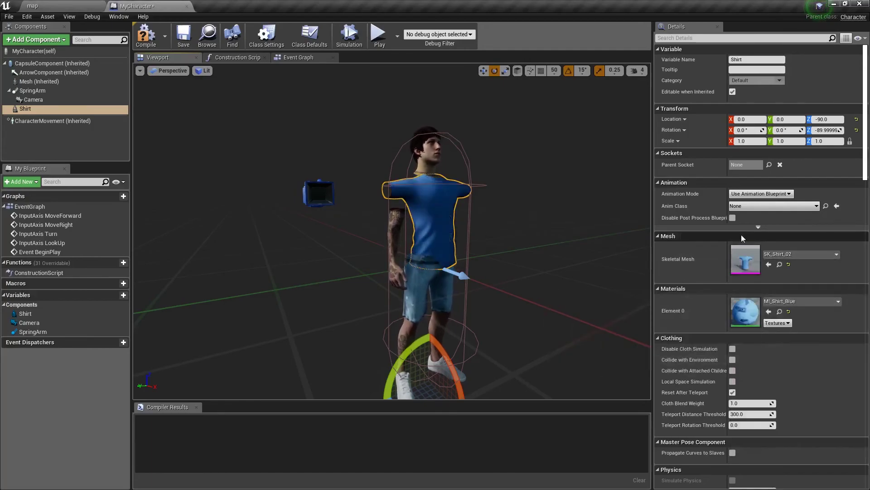
click(789, 254)
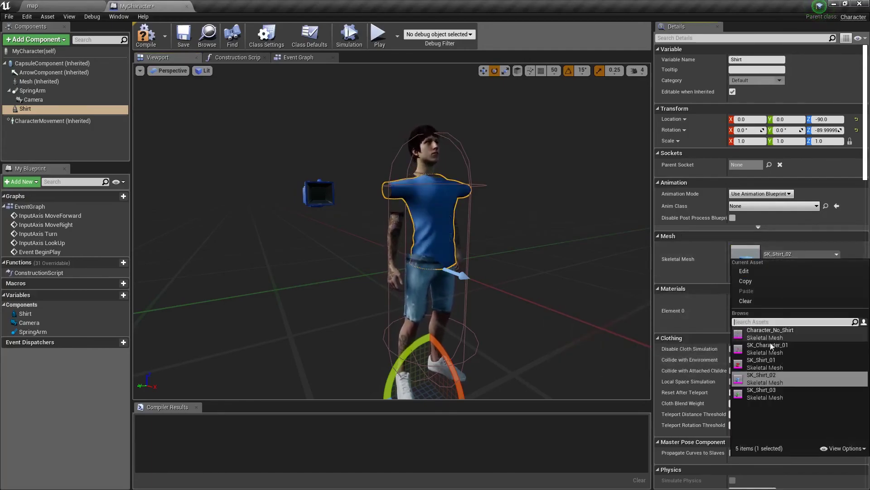
click(765, 392)
click(183, 36)
Play the map level, walk the character in several directions to check the green shirt in motion, and end the play session
click(63, 6)
click(465, 31)
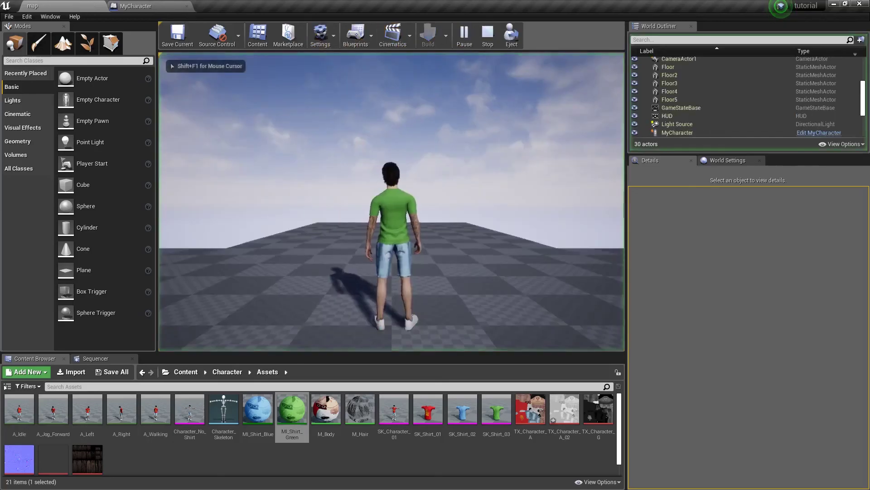
key(w)
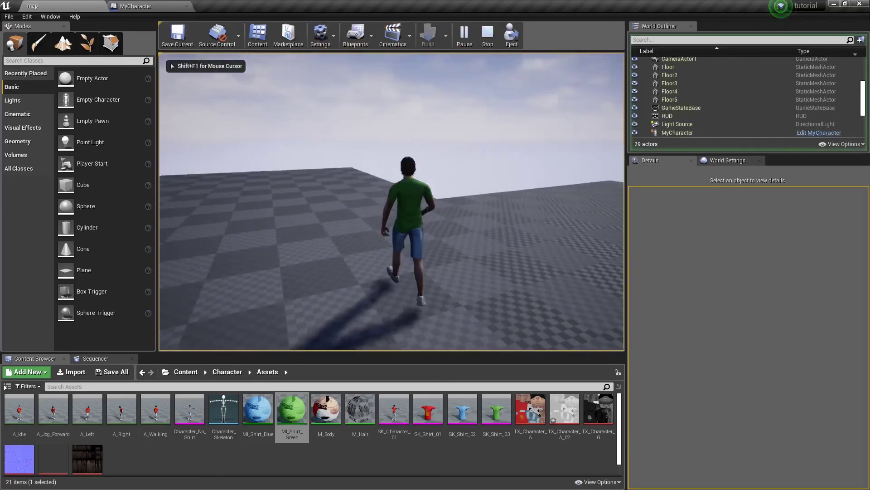
key(d)
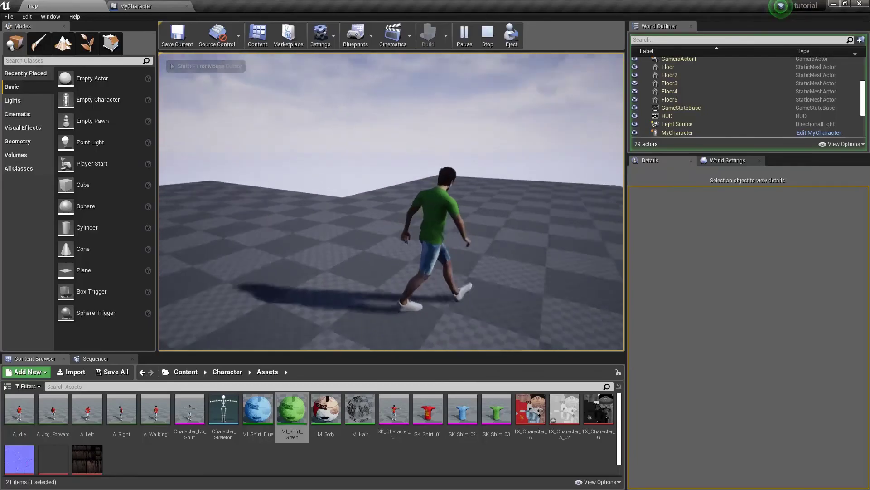
key(w)
key(a)
key(w)
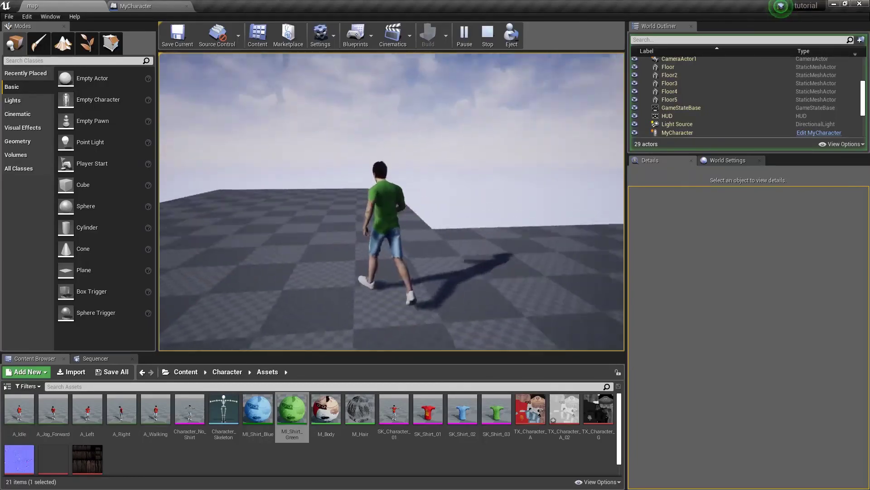
key(Escape)
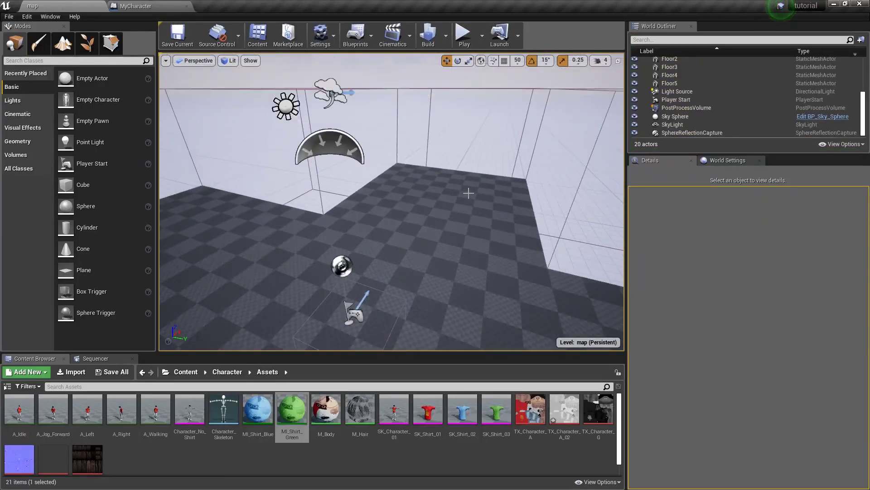